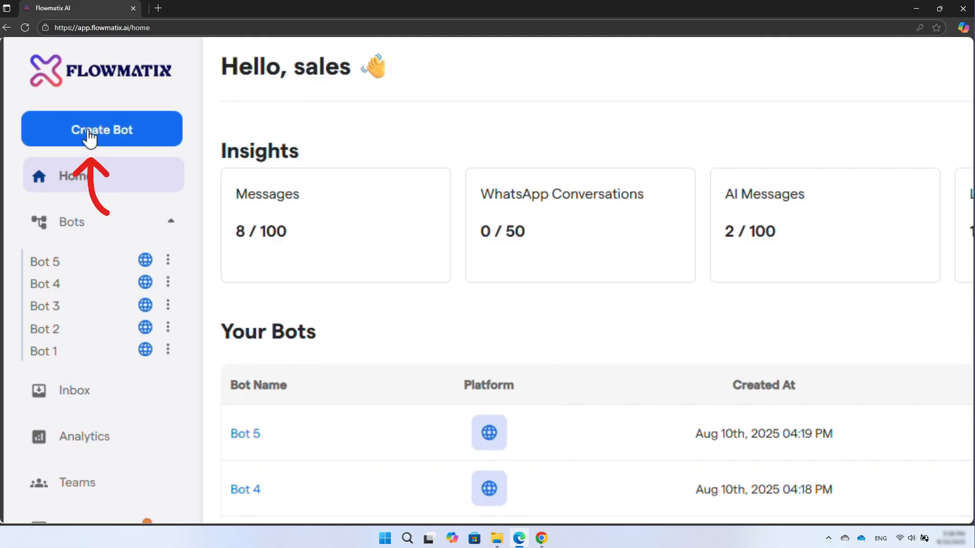
Step: Create a new bot with the Lead Generation use case for the website chatbot, landing page and mobile app platform
left_click(89, 137)
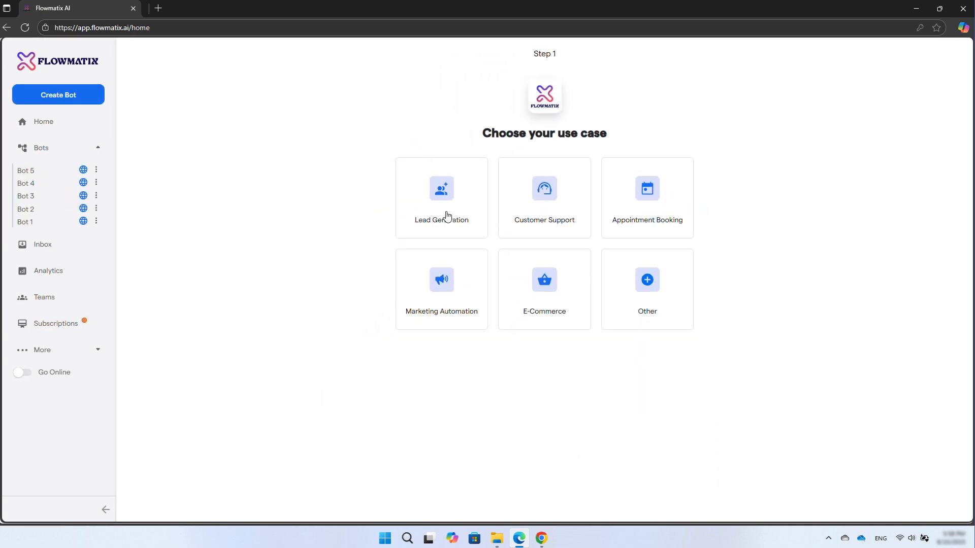
left_click(447, 215)
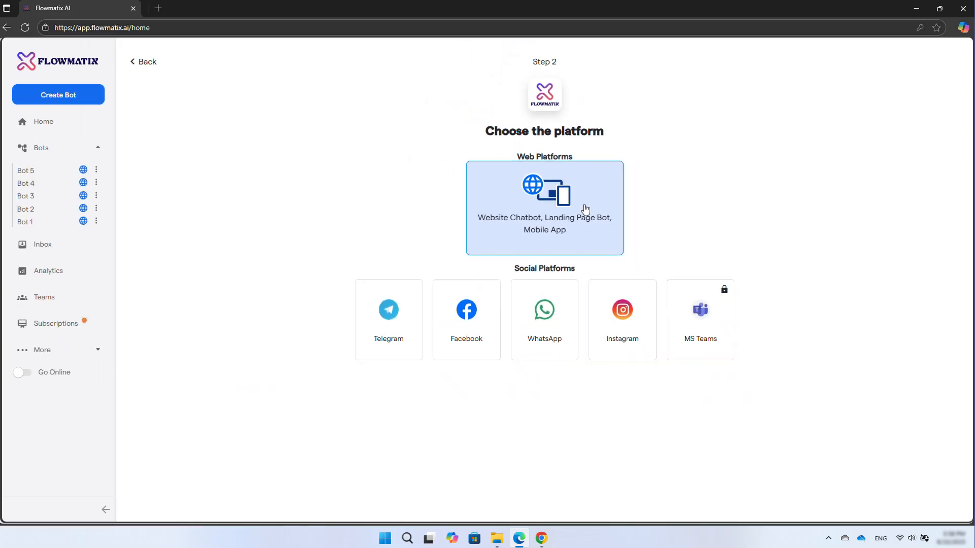
left_click(585, 208)
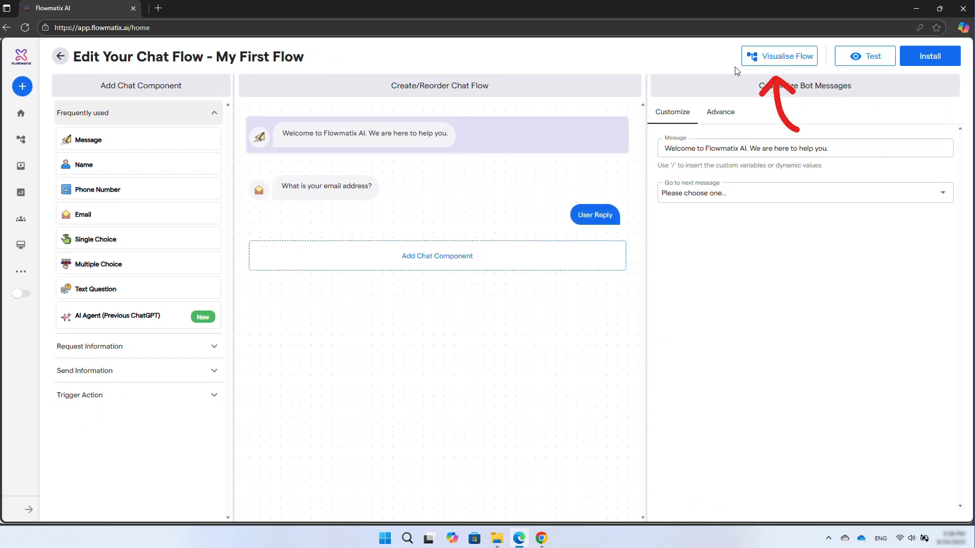
Step: View the chat flow in the visual builder and return to the classic builder
left_click(780, 63)
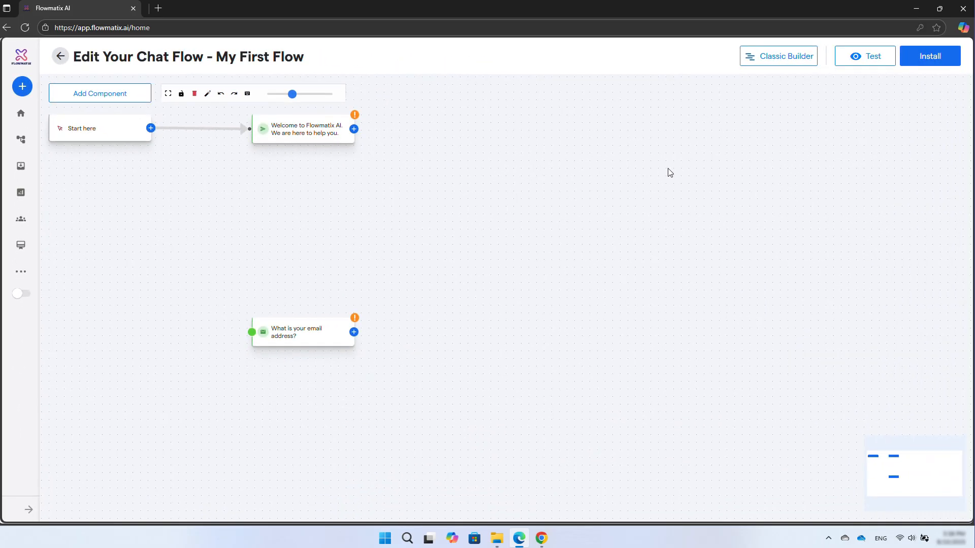
left_click(780, 58)
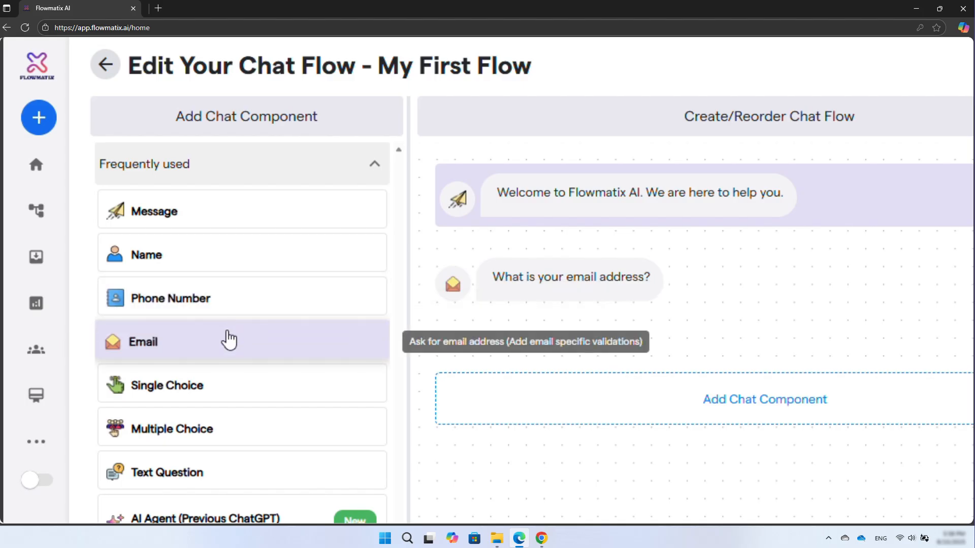
Step: Add a Single Choice component below the email question and title its two options Yes and No
left_click(236, 392)
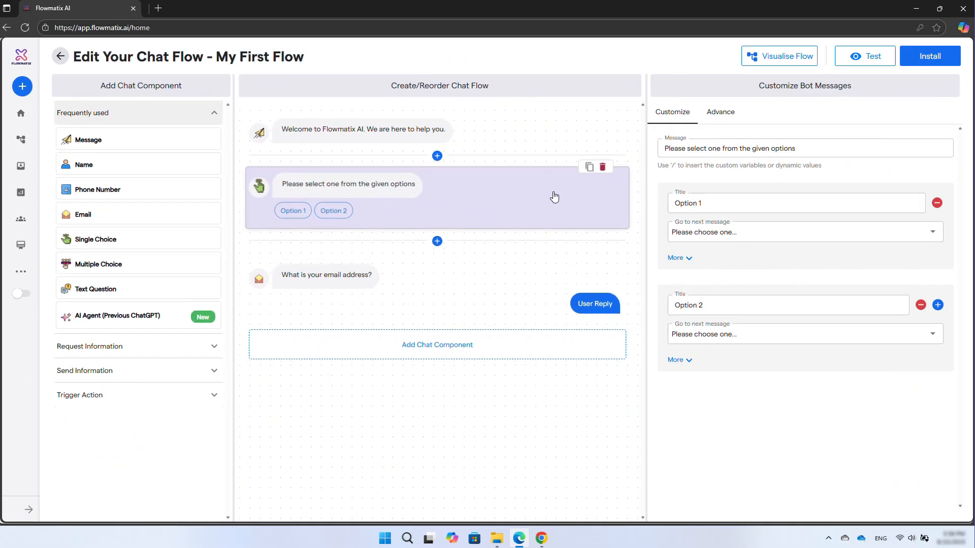
left_click_drag(552, 196, 537, 281)
triple_click(727, 202)
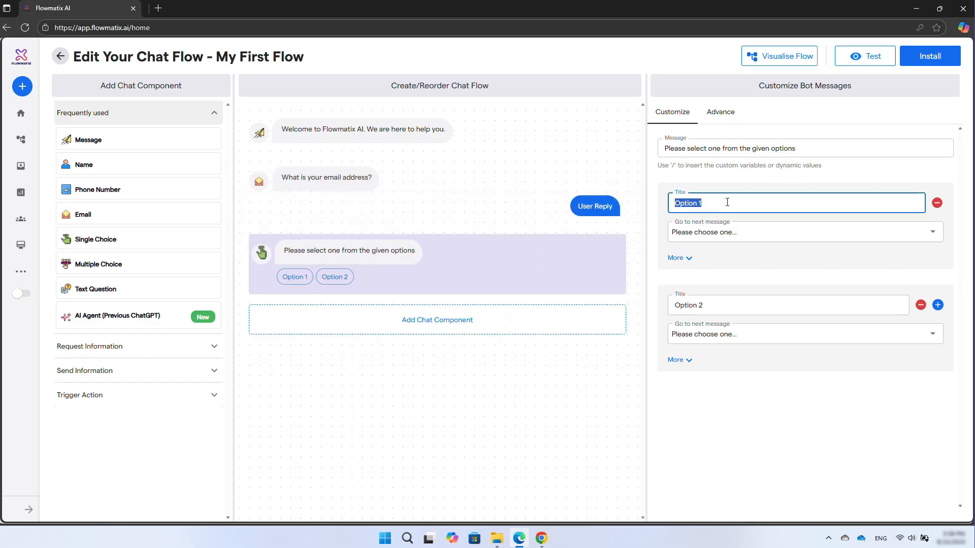
type("Yes")
triple_click(722, 310)
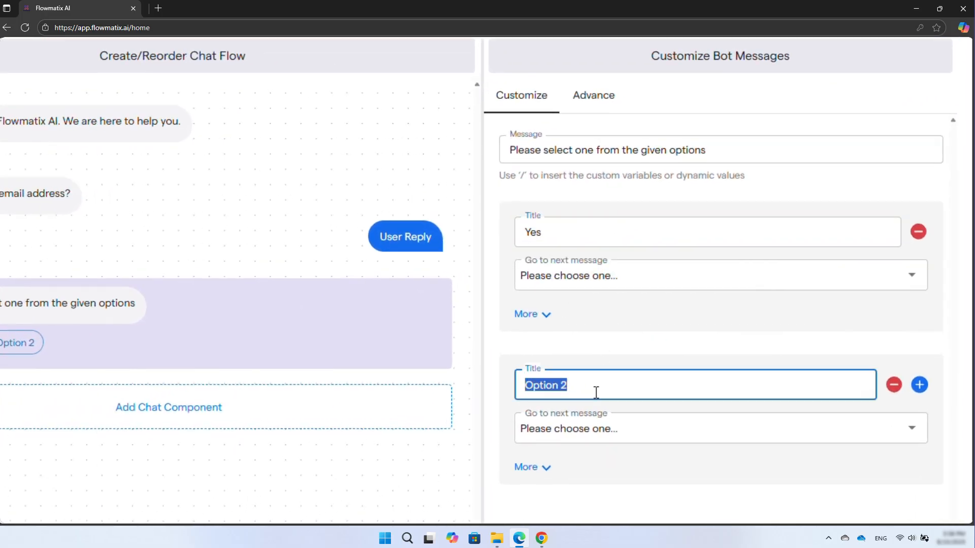
type("No")
left_click(751, 343)
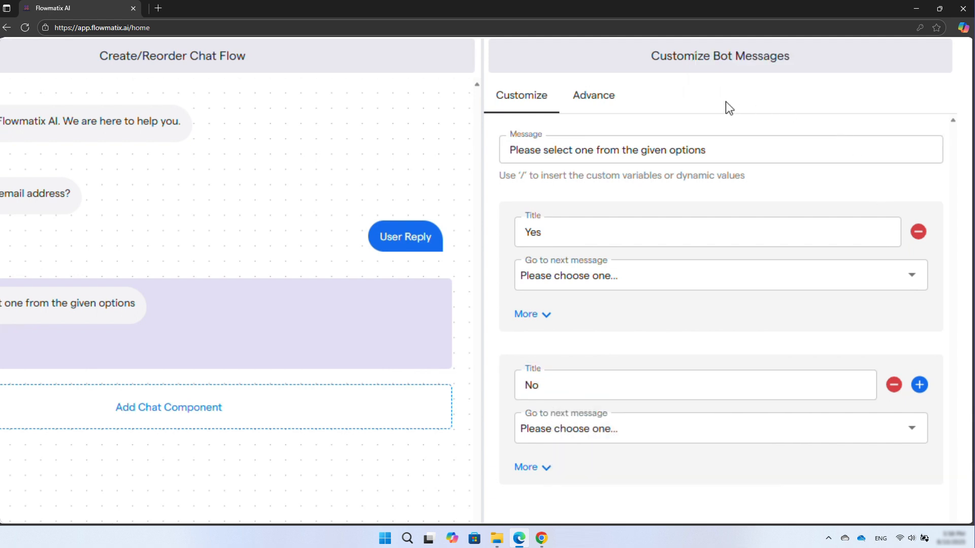
Step: Route the Yes option to the welcome message and the No option to the "What is your email address?" message
left_click(677, 275)
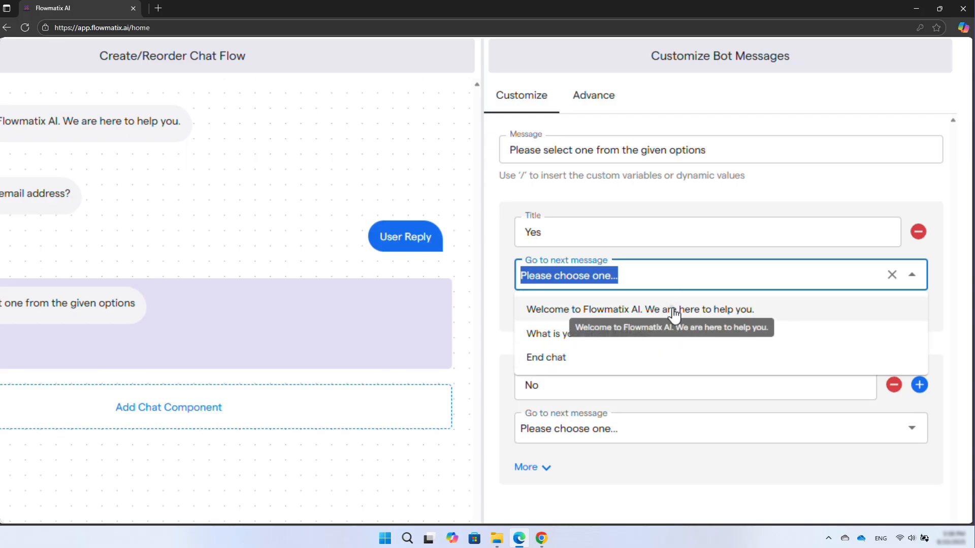
left_click(673, 310)
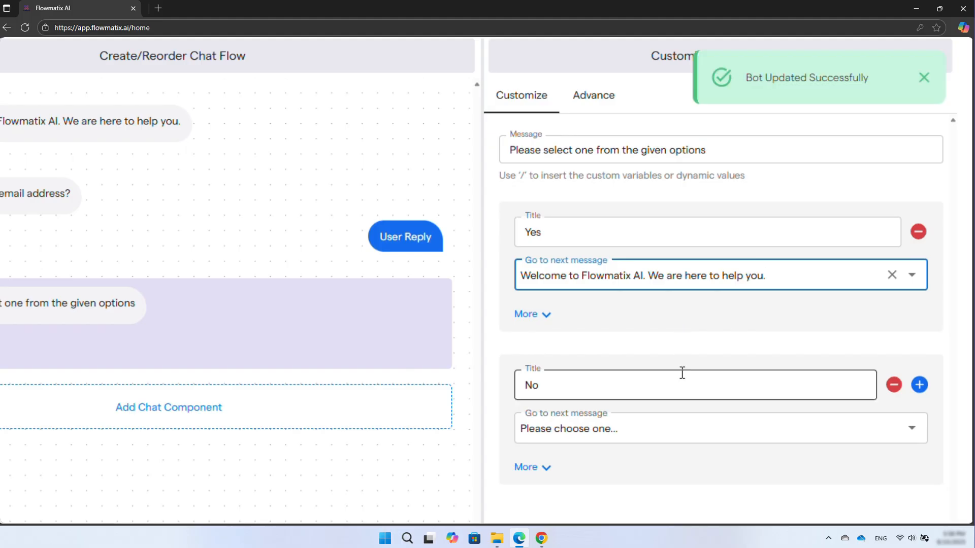
left_click(665, 431)
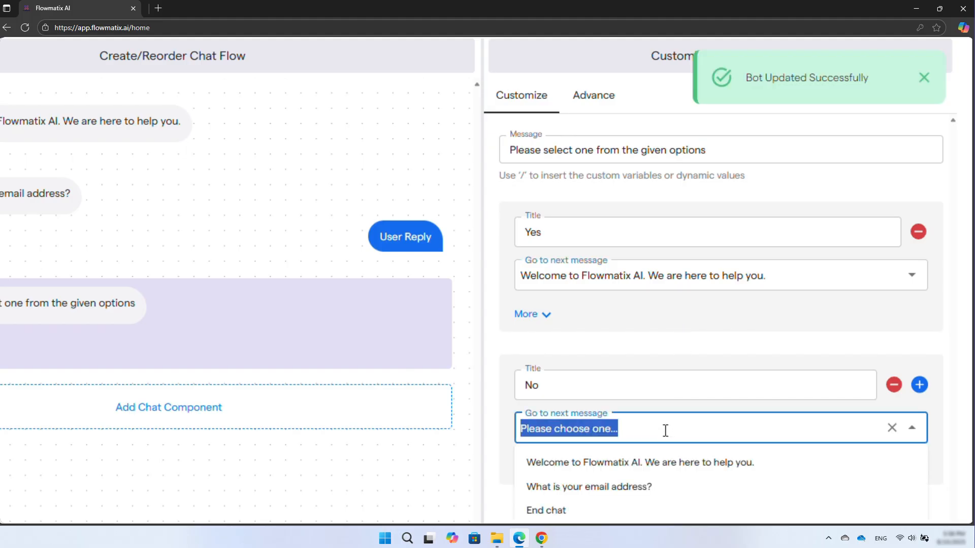
left_click(652, 489)
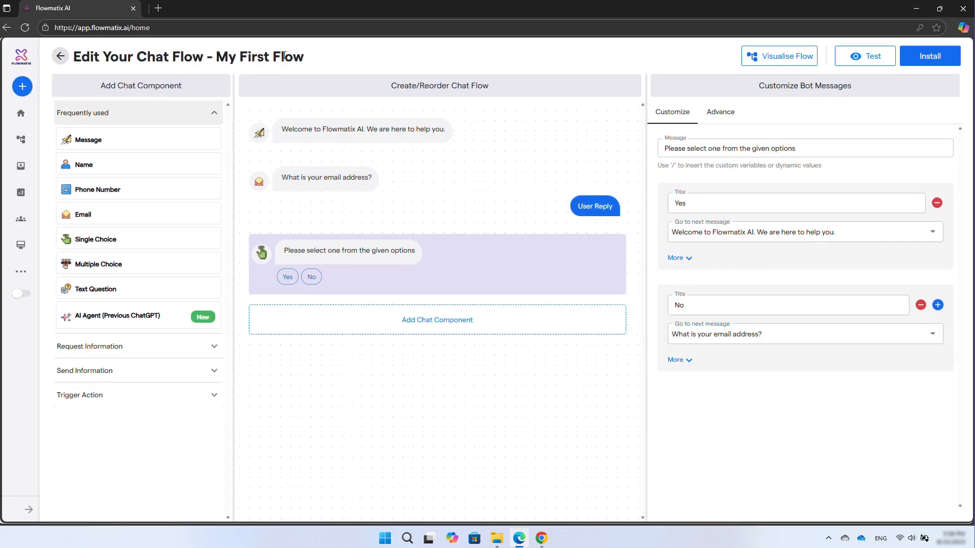
Step: Add a Multiple Choice component at the end of the flow and extend it to five options
left_click(131, 265)
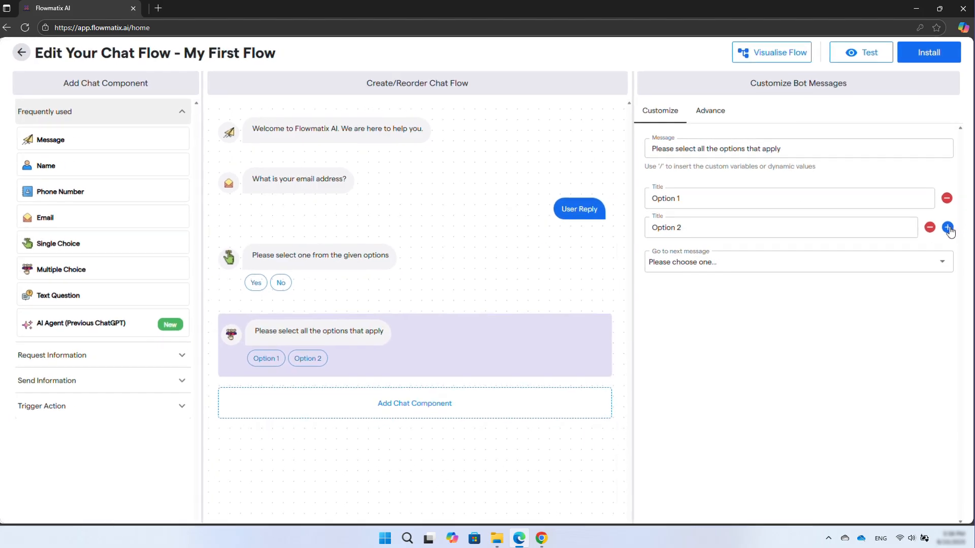
left_click(947, 224)
left_click(947, 251)
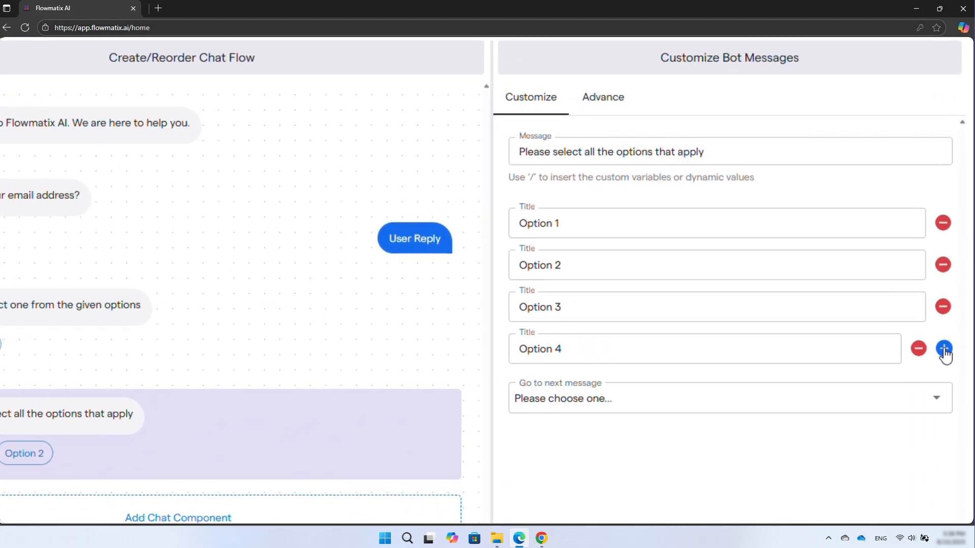
left_click(944, 350)
Step: Title the first two options of the multiple choice question Open and Closed
left_click(699, 212)
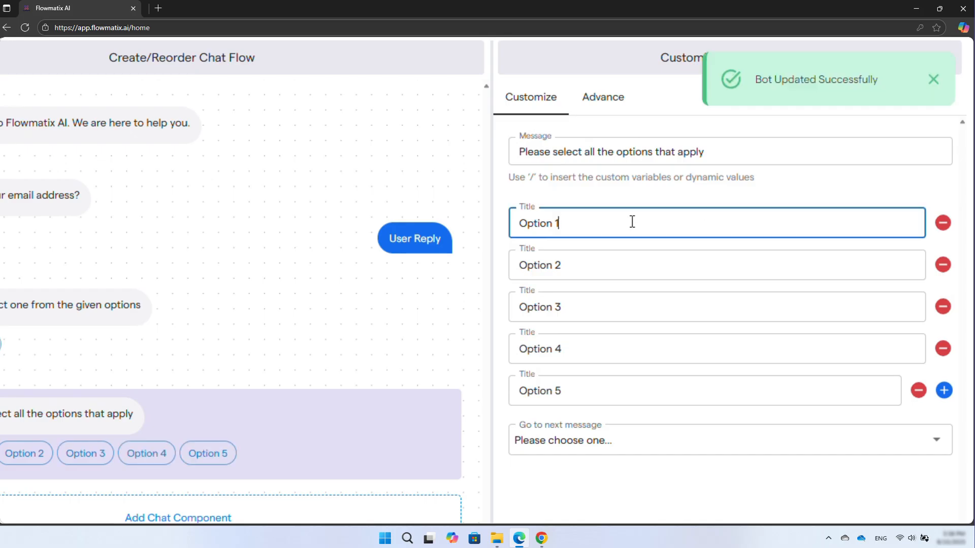
key("BackSpace")
key("BackSpace")
key("BackSpace")
key("BackSpace")
key("BackSpace")
key("BackSpace")
key("BackSpace")
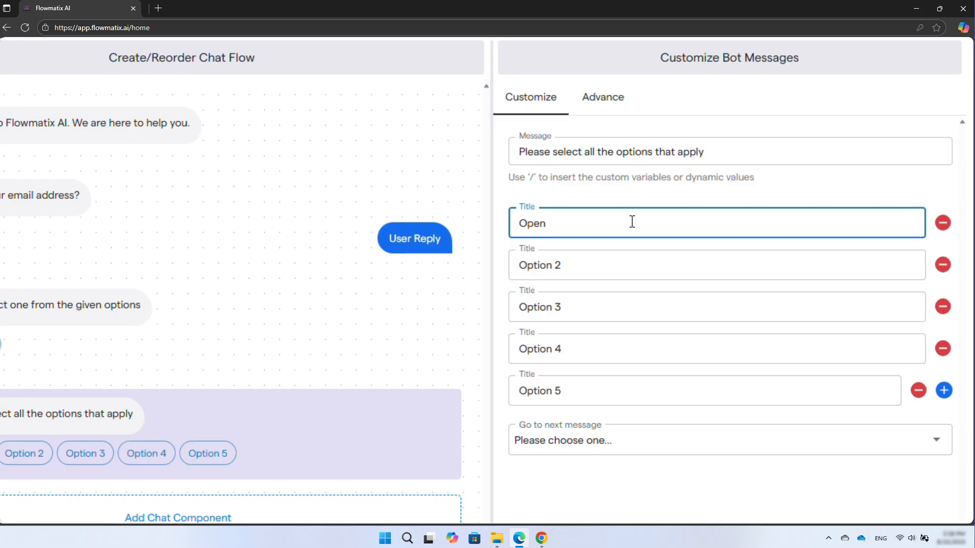
triple_click(583, 269)
type("Closed")
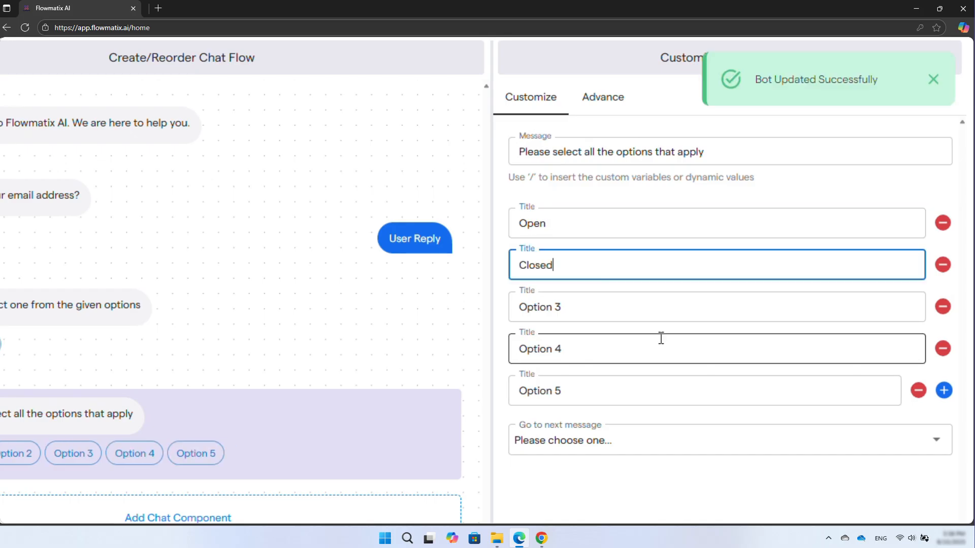
Step: Title the remaining three options of the multiple choice question On leave, Half Day and Off
triple_click(579, 303)
type("On leave")
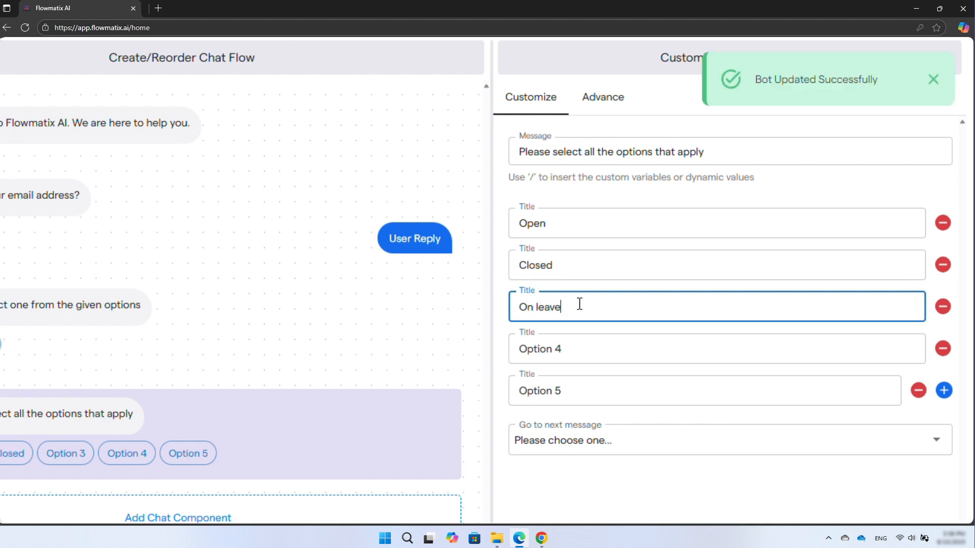
triple_click(582, 356)
type("a")
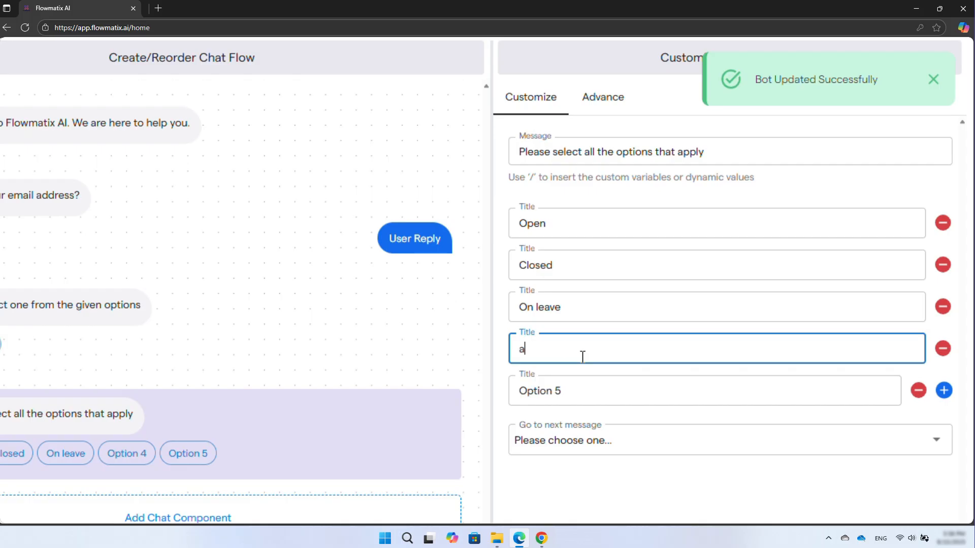
type("ld")
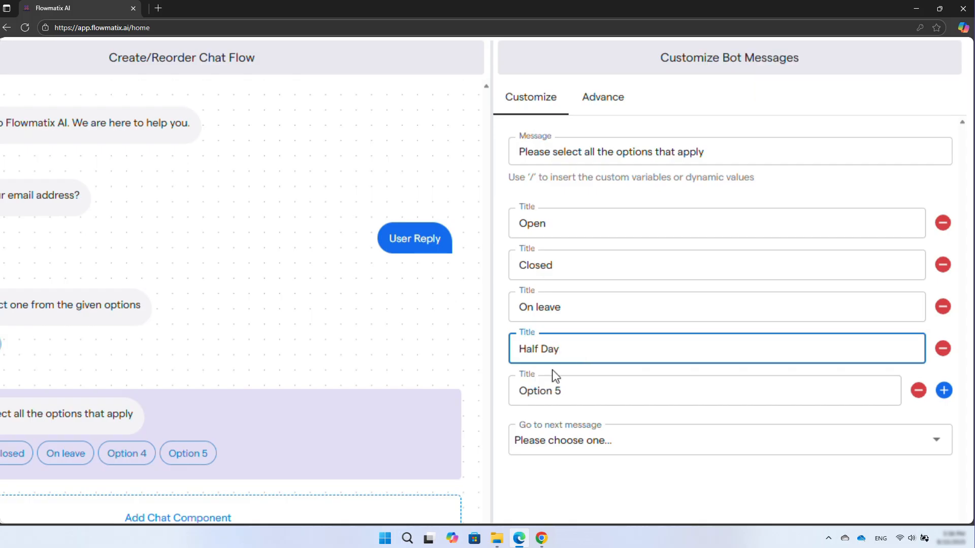
triple_click(570, 391)
type("Off")
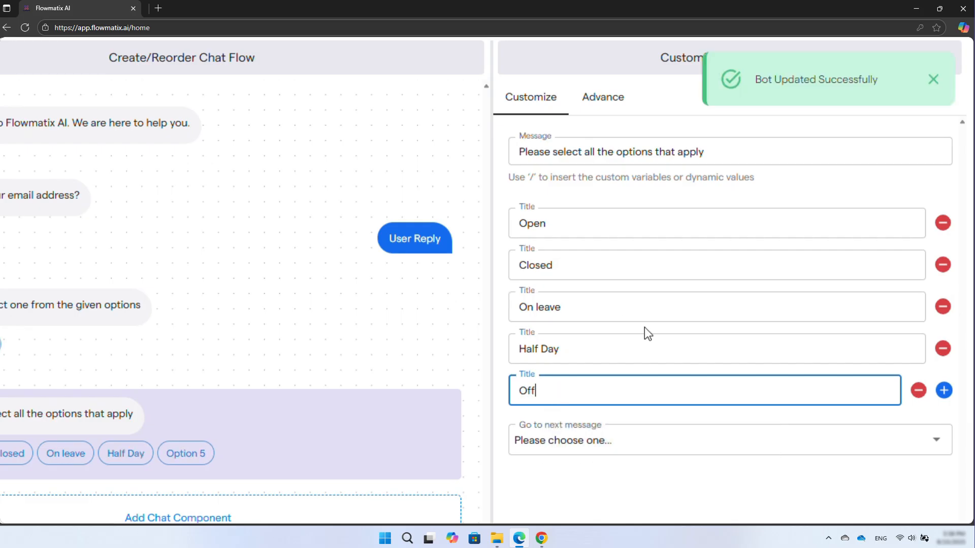
Step: Look over the available next messages for the multiple choice question
left_click(644, 440)
key("ctrl+minus")
key("ctrl+minus")
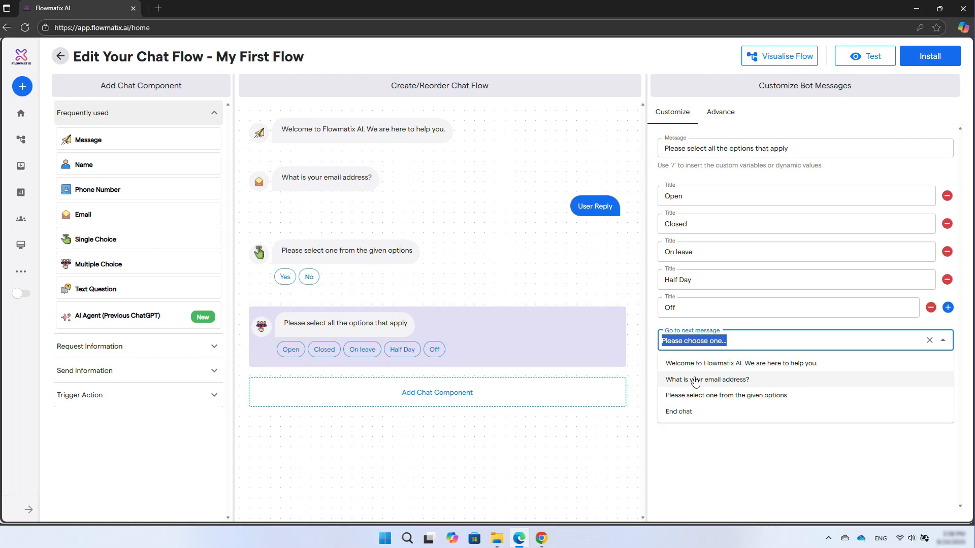
Step: Add a Text Question component from the information-request components and set its message to "what is your nationality?"
left_click(120, 346)
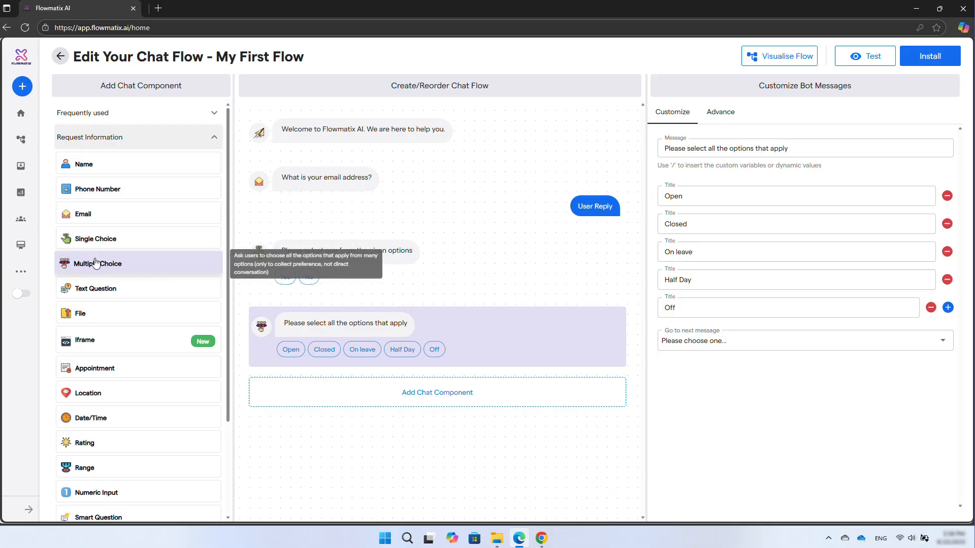
left_click(95, 288)
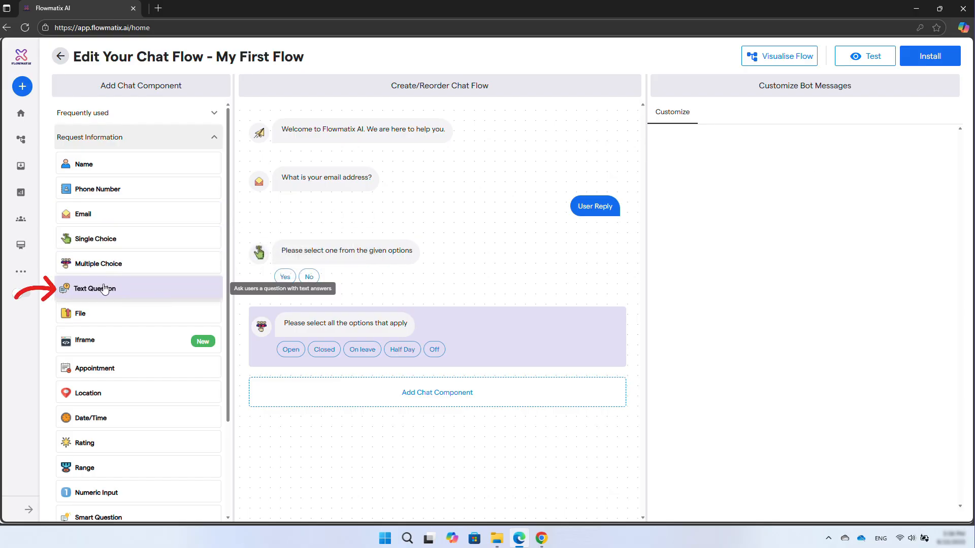
left_click(720, 148)
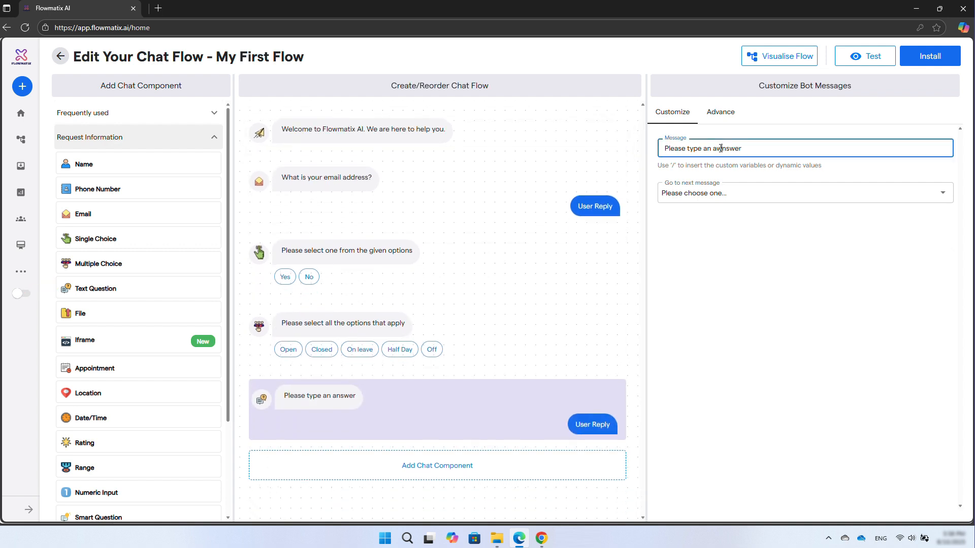
type("wh")
key("ctrl+a")
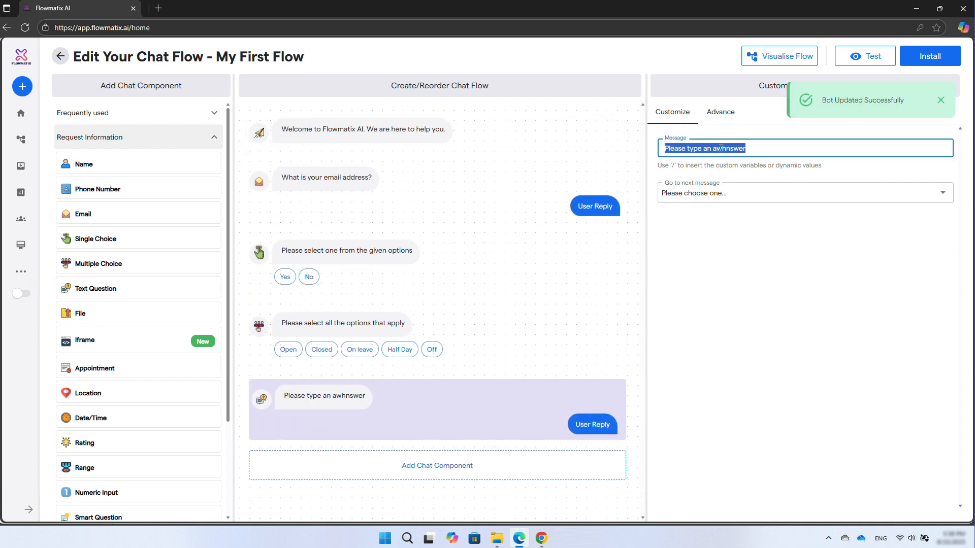
type("what is you")
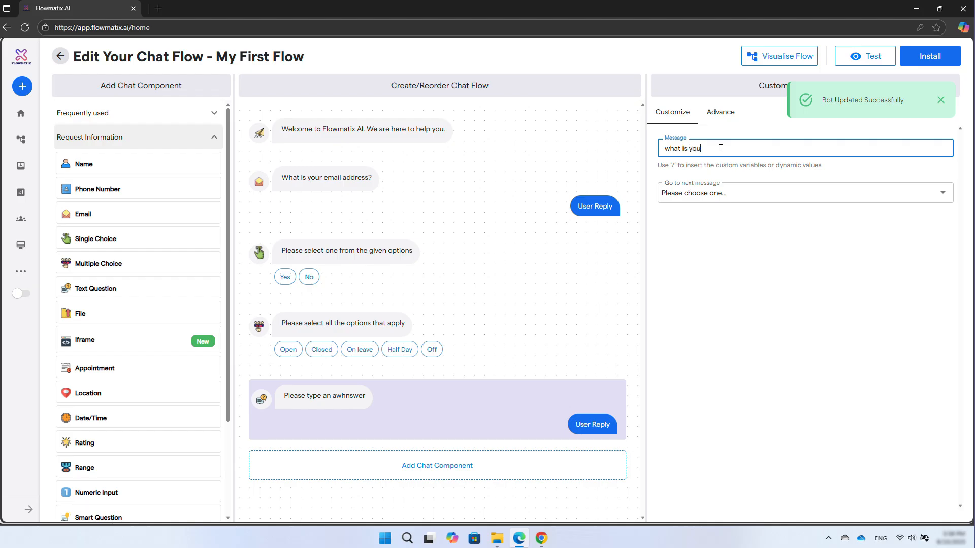
type("r")
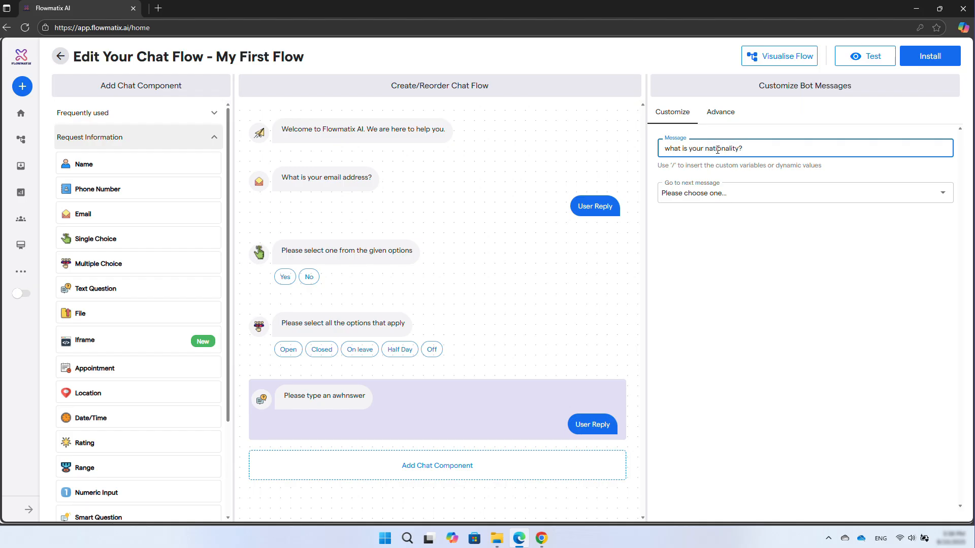
Step: Add a File component after the nationality question and select its message text
left_click(99, 310)
left_click(714, 148)
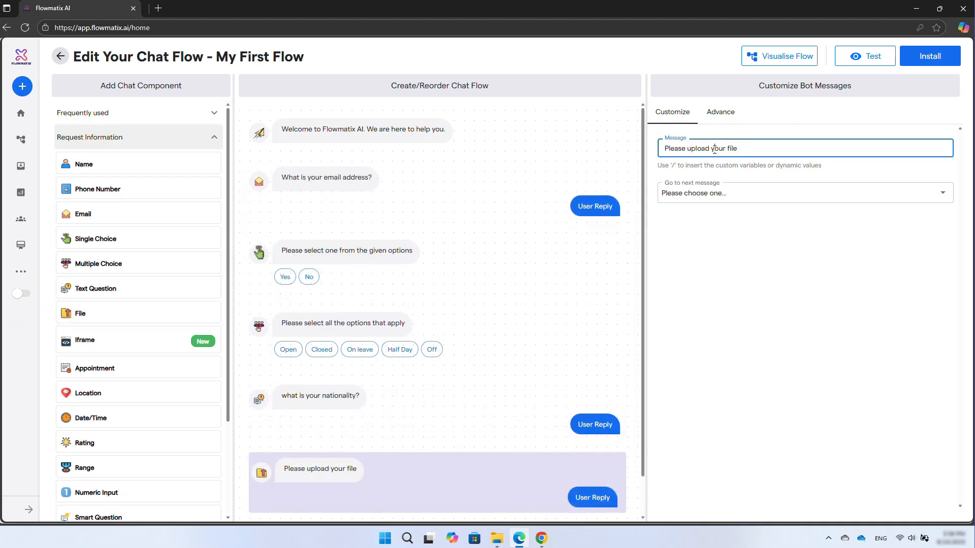
triple_click(716, 149)
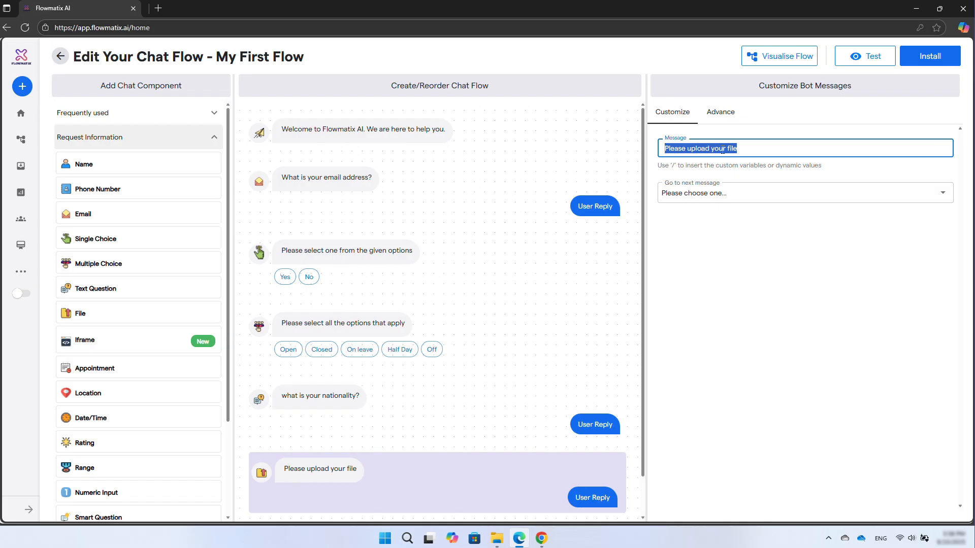
Step: Add an Iframe component after the file upload request and review its web page link, title and CTA button text settings
left_click(113, 345)
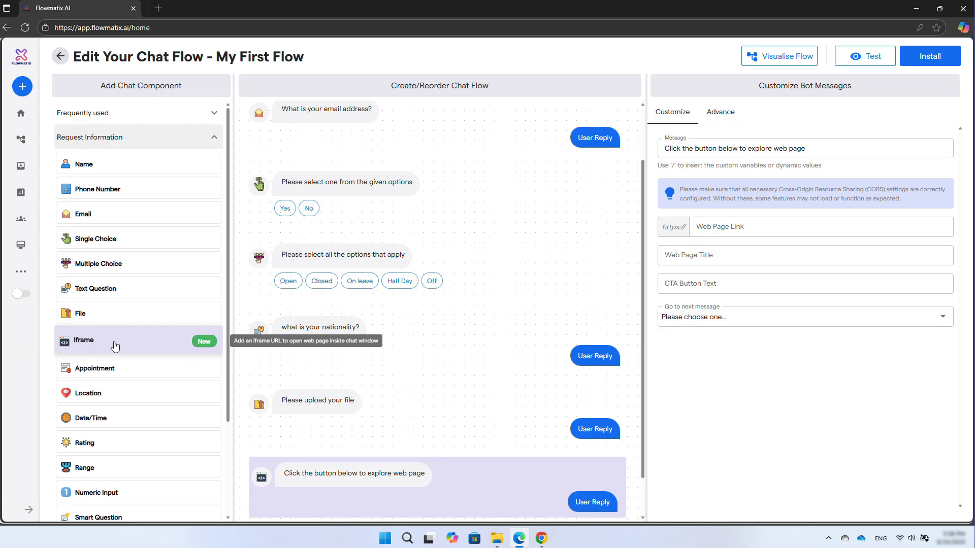
left_click(742, 226)
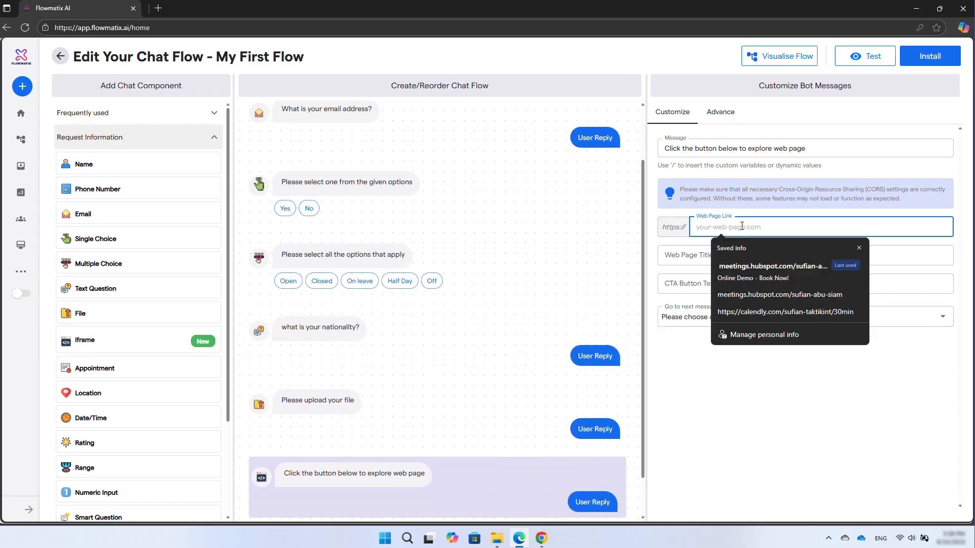
left_click(681, 260)
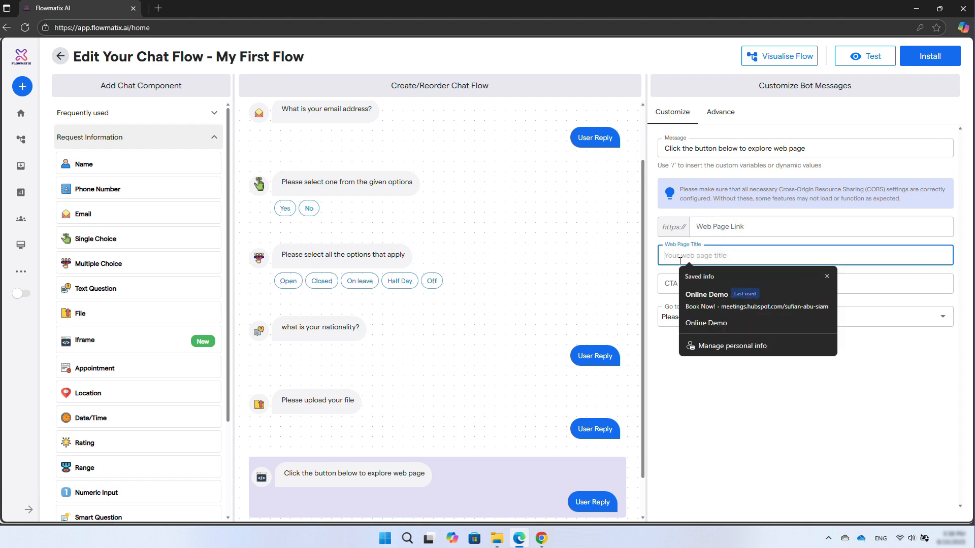
left_click(667, 289)
left_click(664, 365)
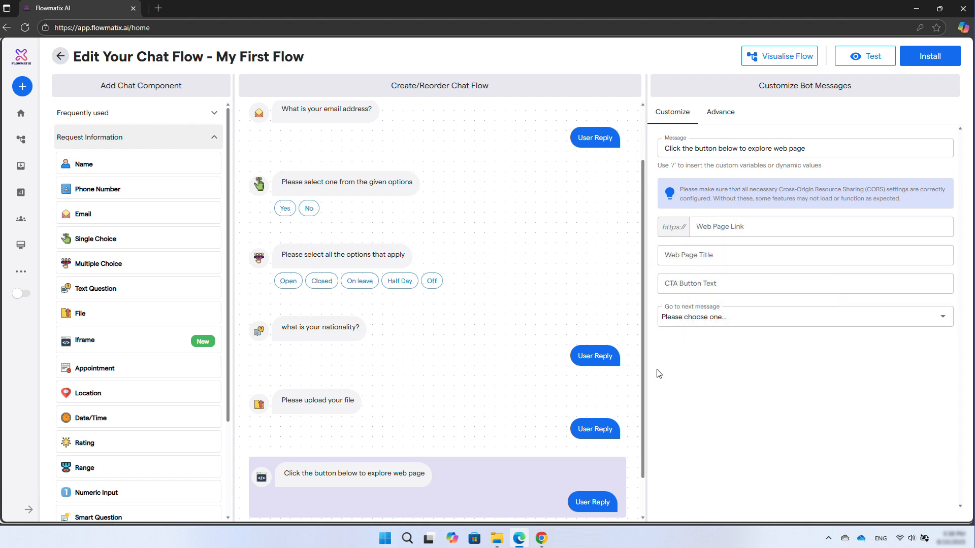
Step: Add an Appointment component after the iframe message and review its slot interval, future days and calendar service options
left_click(84, 372)
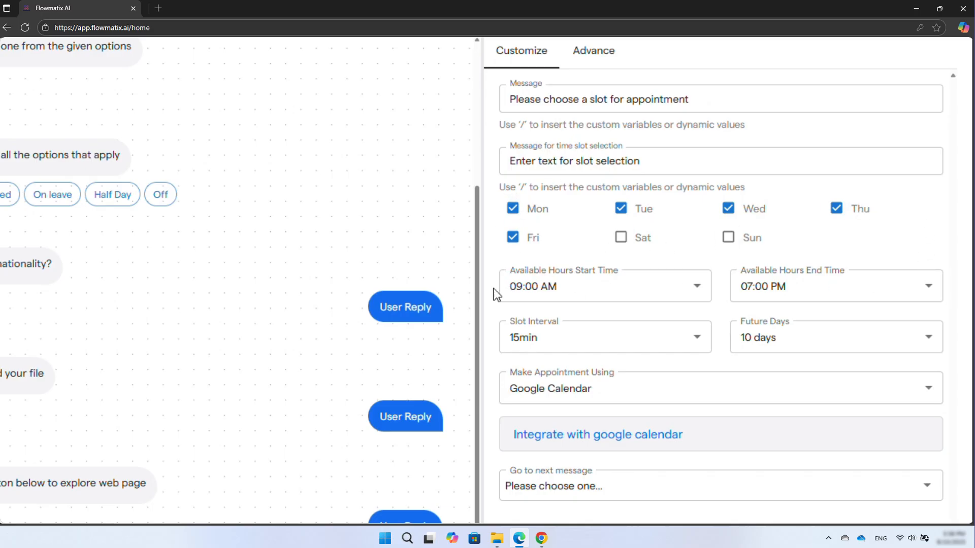
left_click(591, 338)
left_click(593, 337)
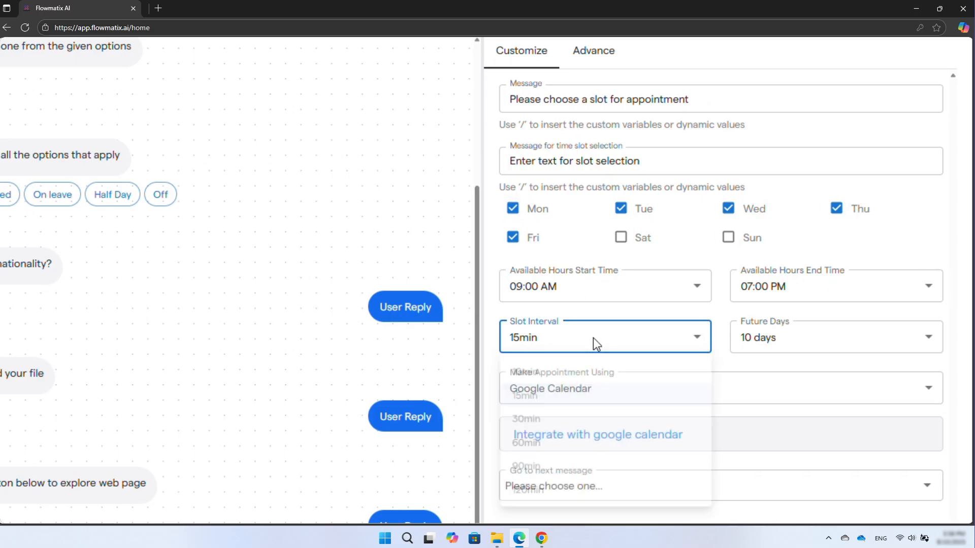
left_click(789, 334)
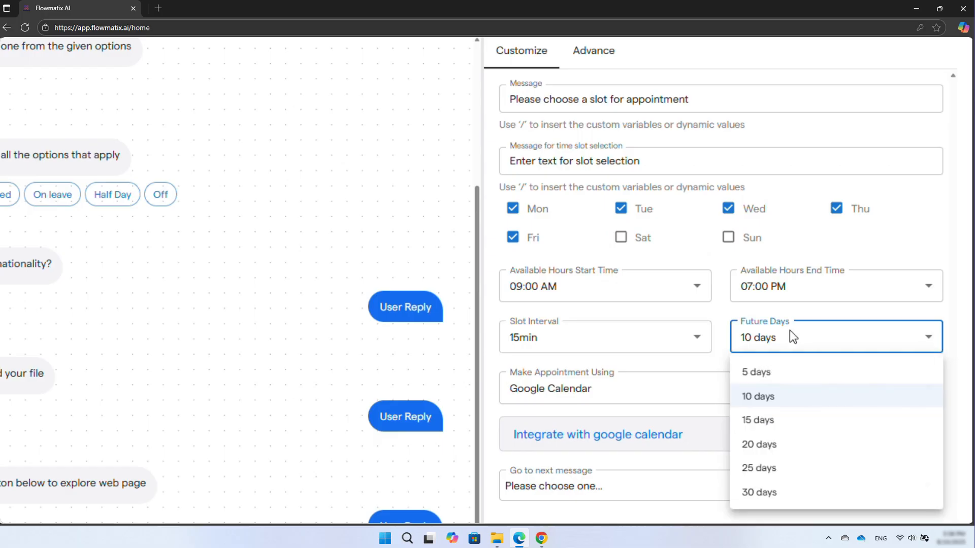
left_click(790, 334)
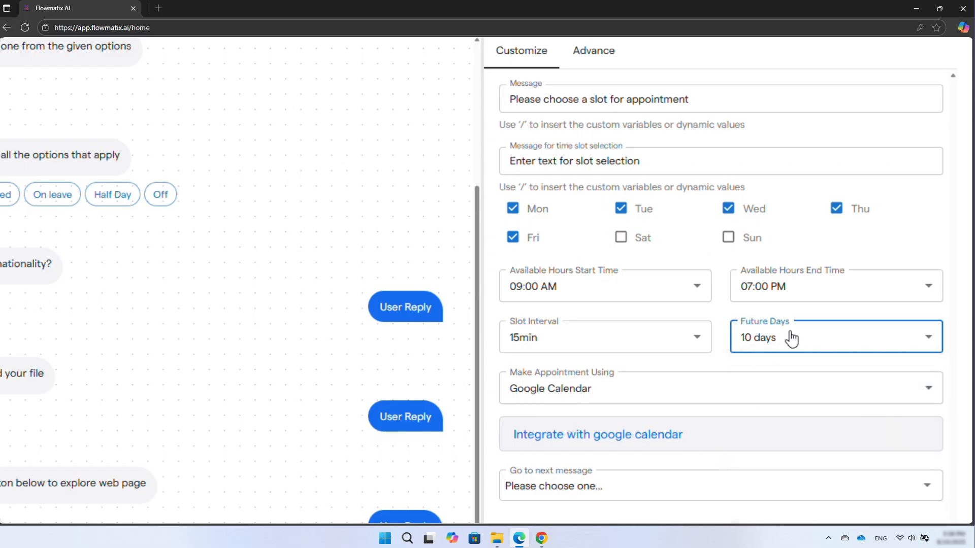
left_click(931, 391)
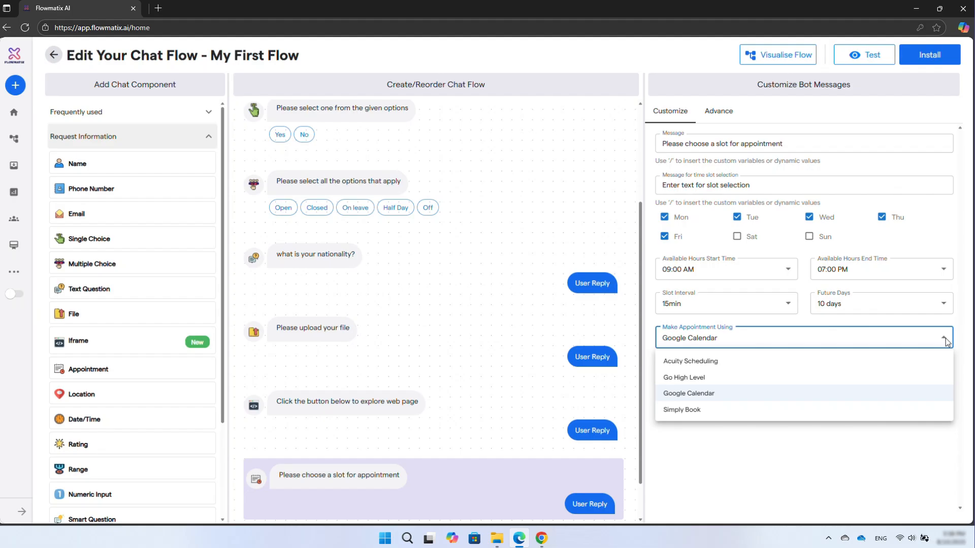
left_click(206, 383)
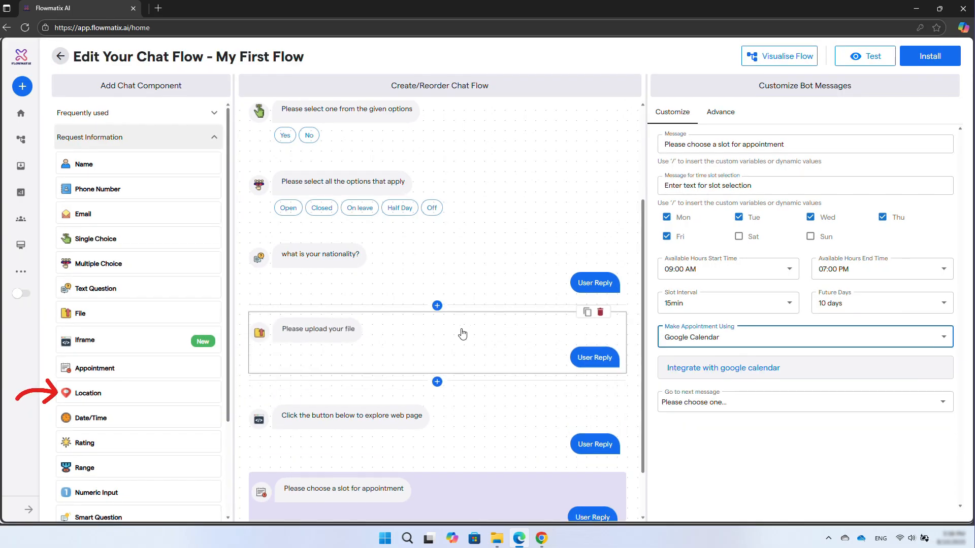
Step: Add Location, Date/Time and Rating components in that order after the appointment question
left_click(216, 396)
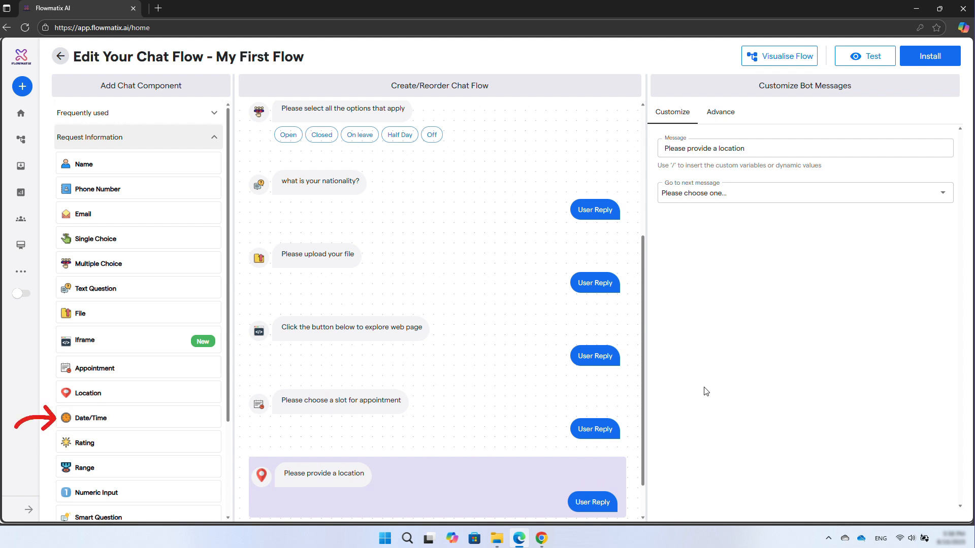
left_click(140, 418)
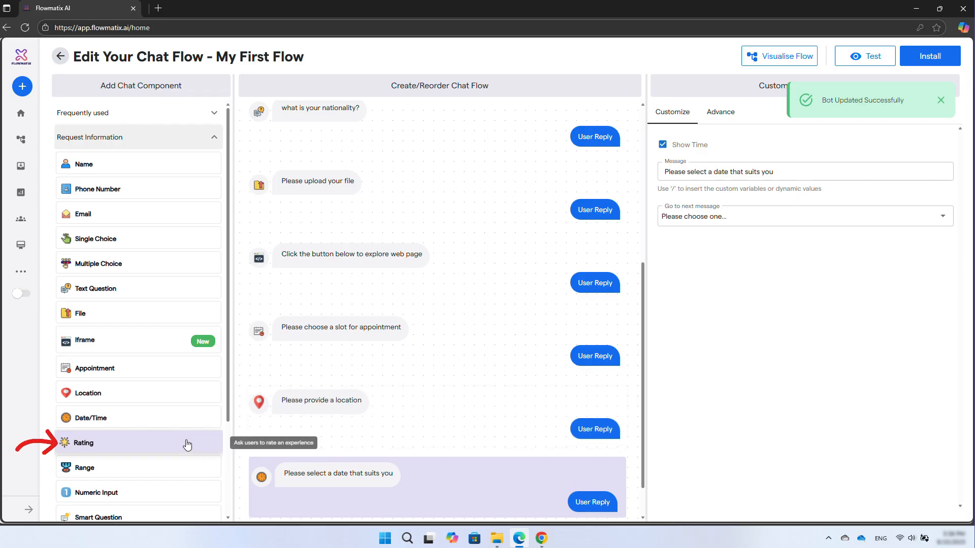
left_click(144, 449)
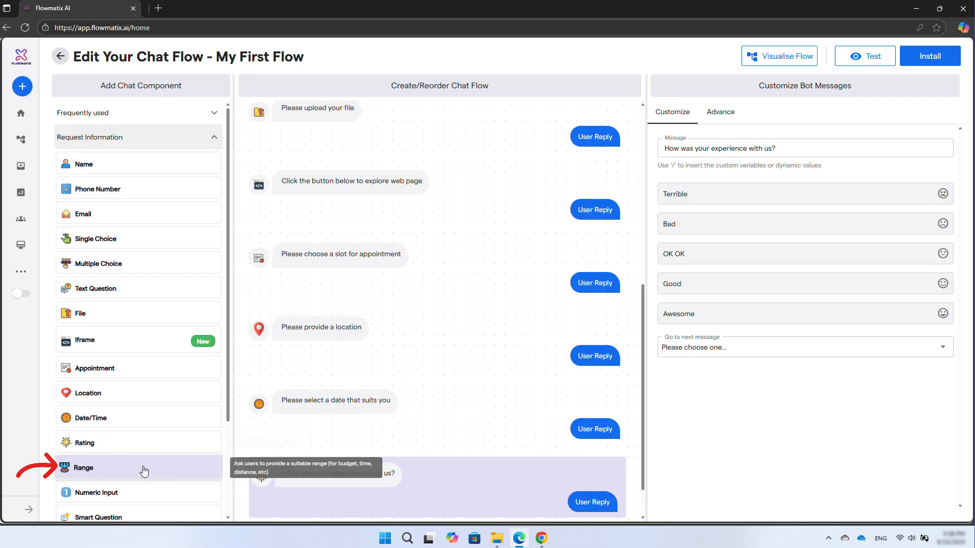
Step: Add a Range component after the rating question and set its minimum to 500 and maximum to 5000
left_click(143, 469)
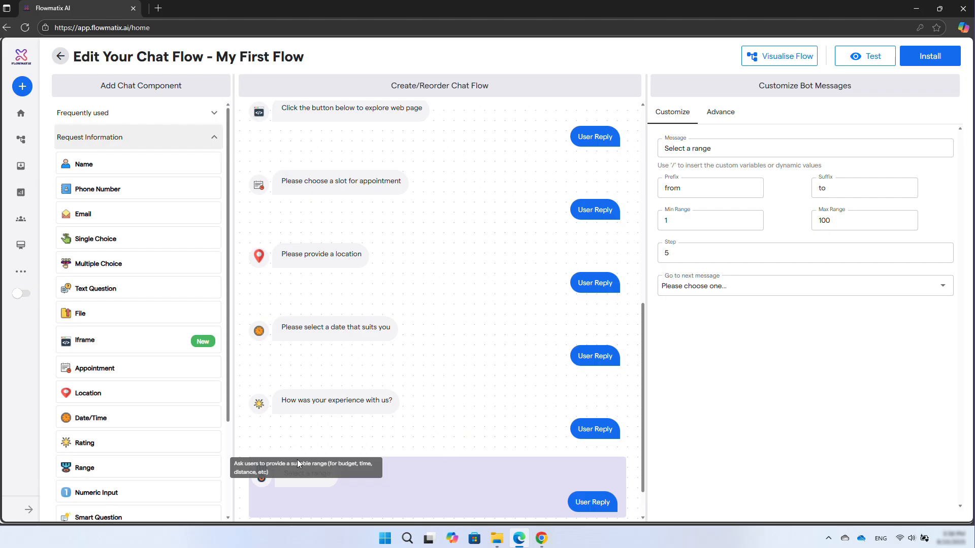
left_click(723, 222)
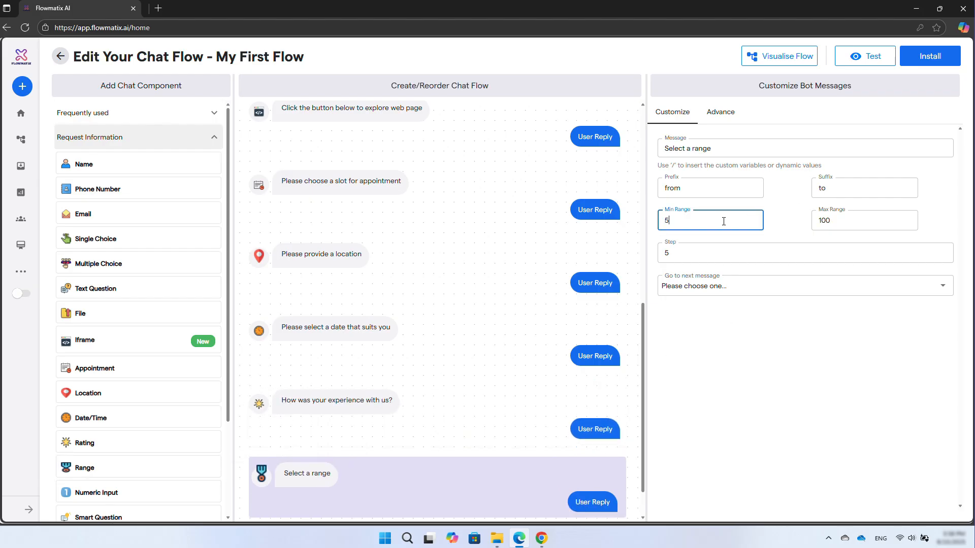
left_click(829, 219)
double_click(828, 220)
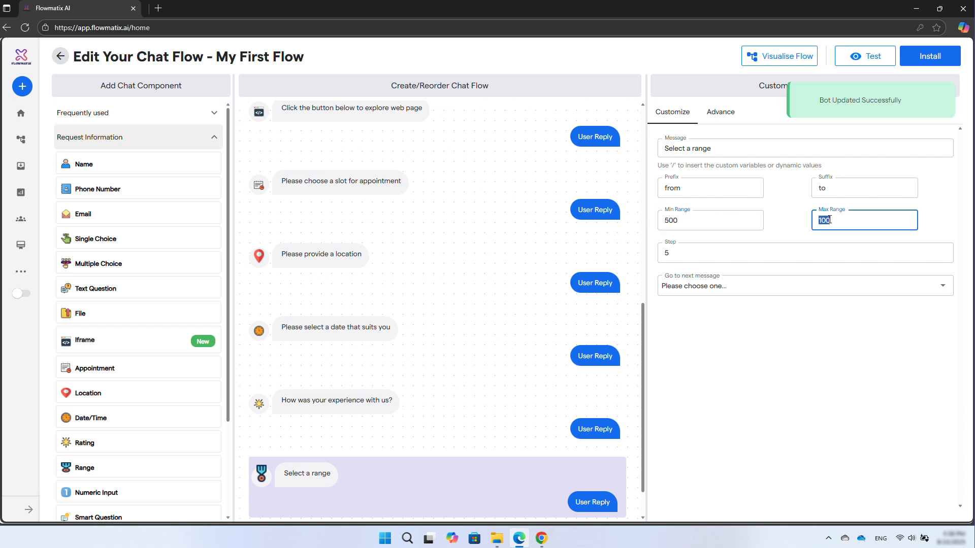
type("5000")
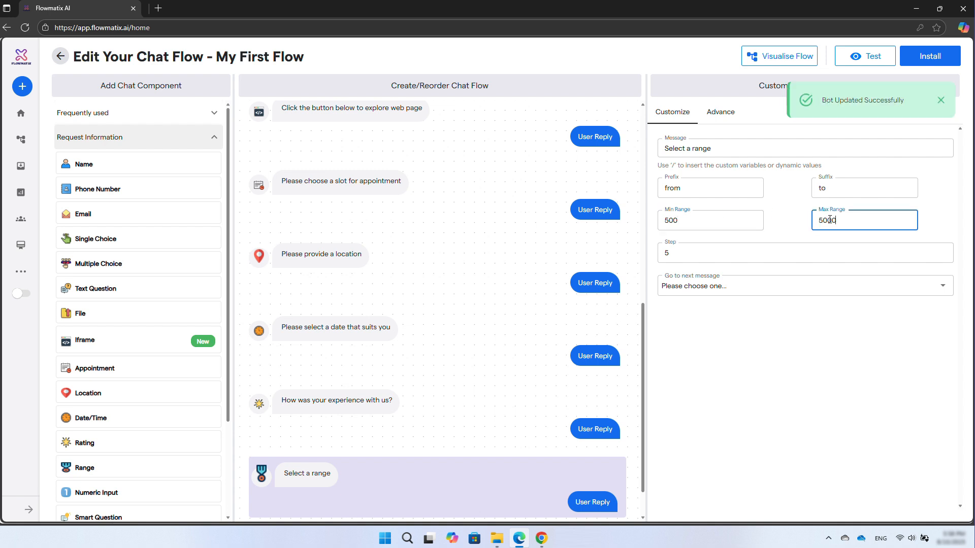
left_click(782, 330)
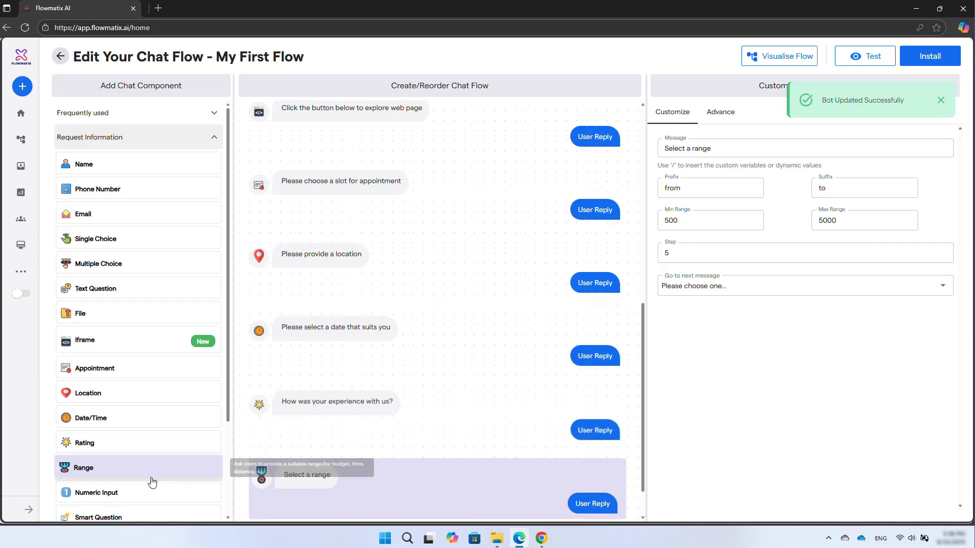
Step: Add a Numeric Input component and a Smart Question component after the range question
left_click(137, 495)
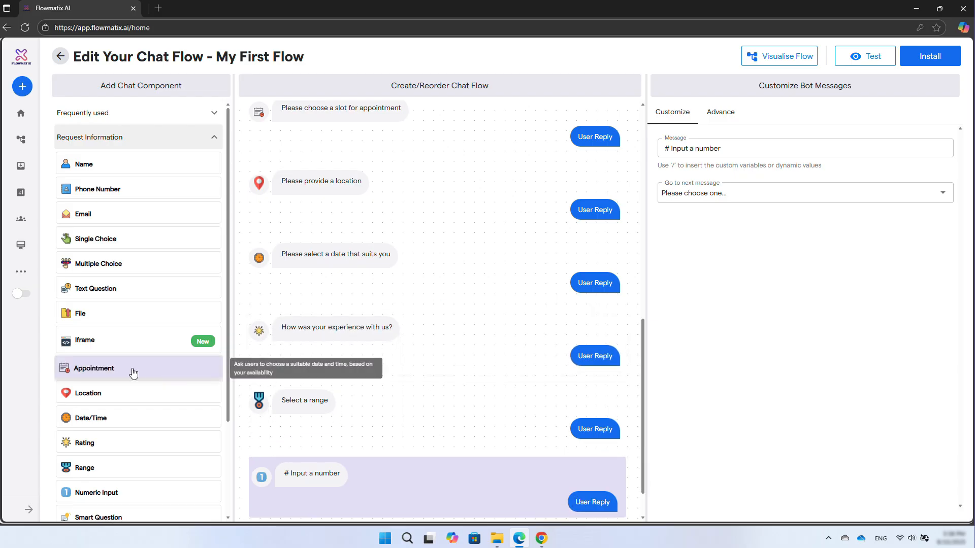
scroll(130, 373, "down", 3)
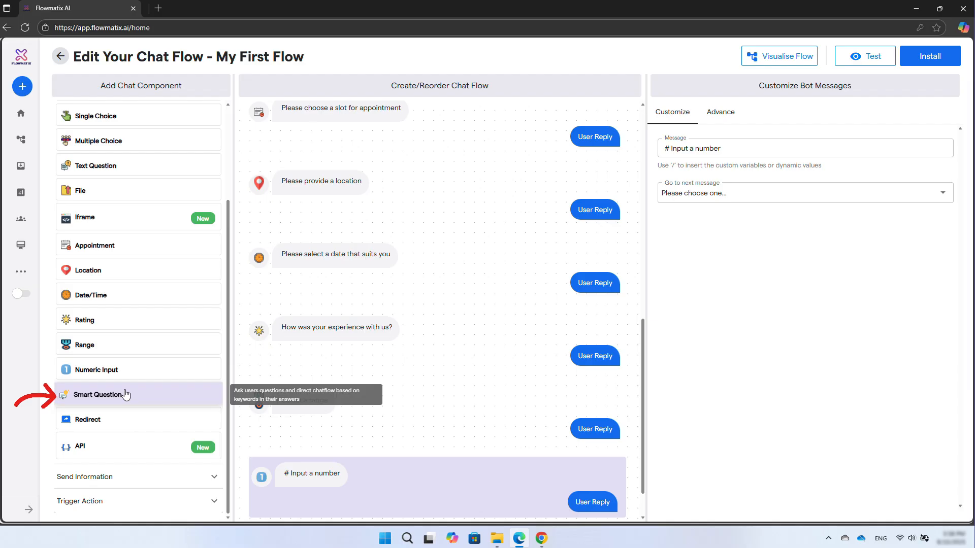
left_click(126, 394)
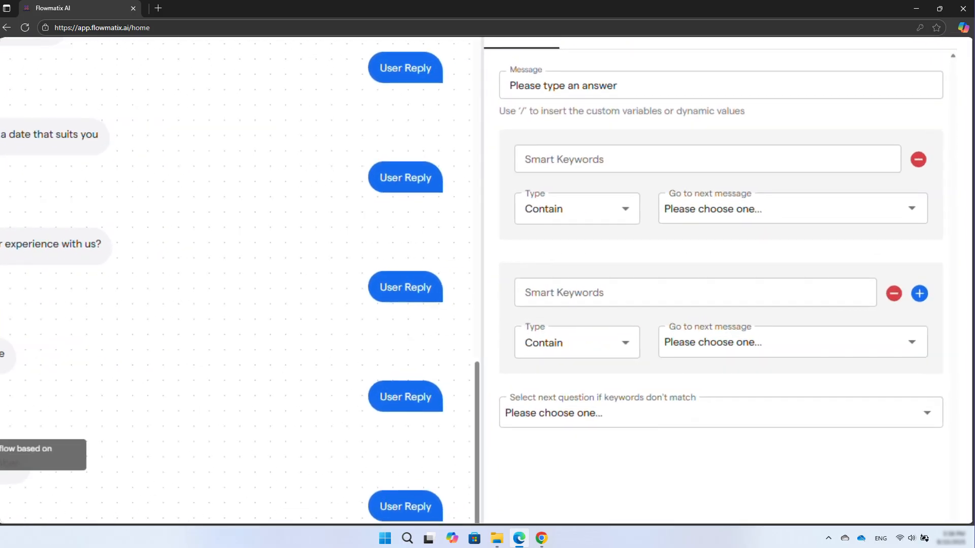
Step: Give the smart question's first rule the keywords "order" and "status", leading to "Please select all the options that apply"
left_click(698, 157)
type("or")
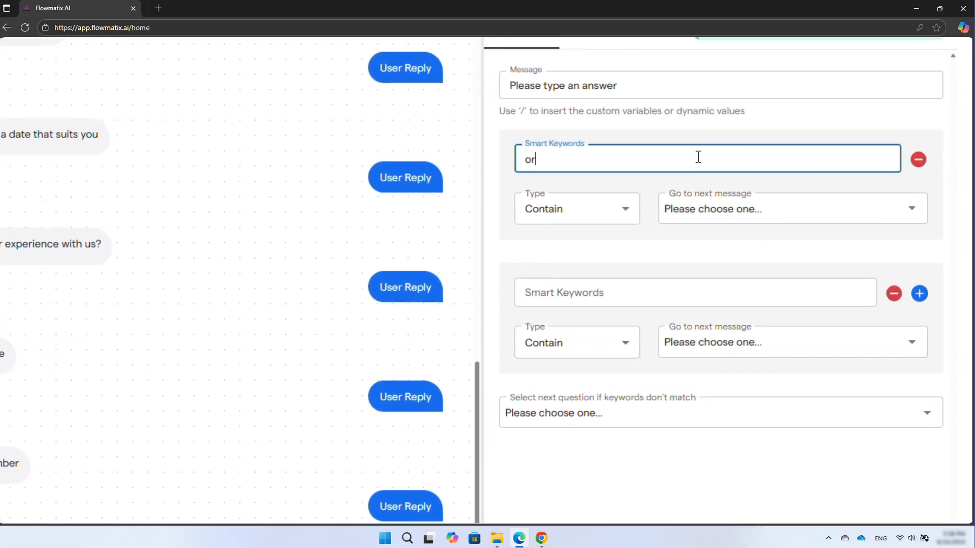
type("der")
key("Return")
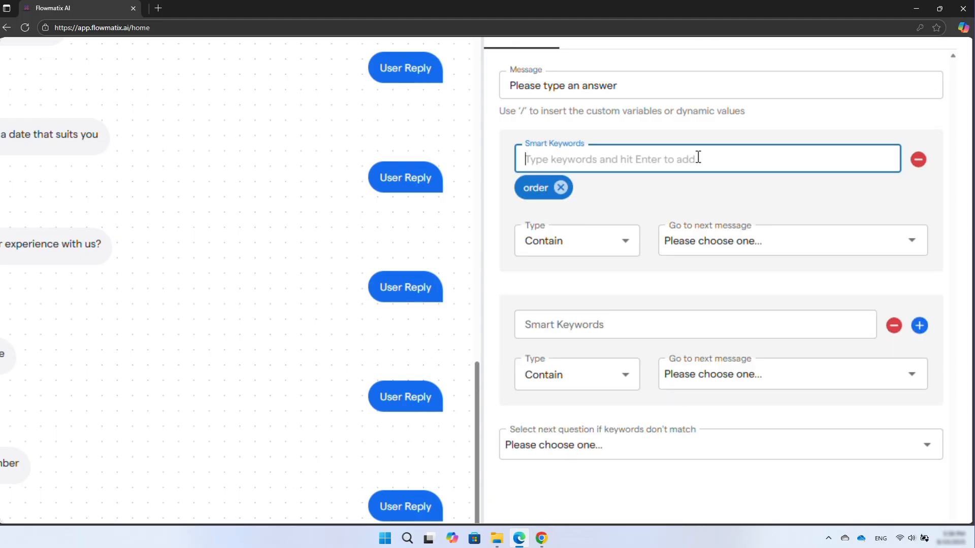
type("status")
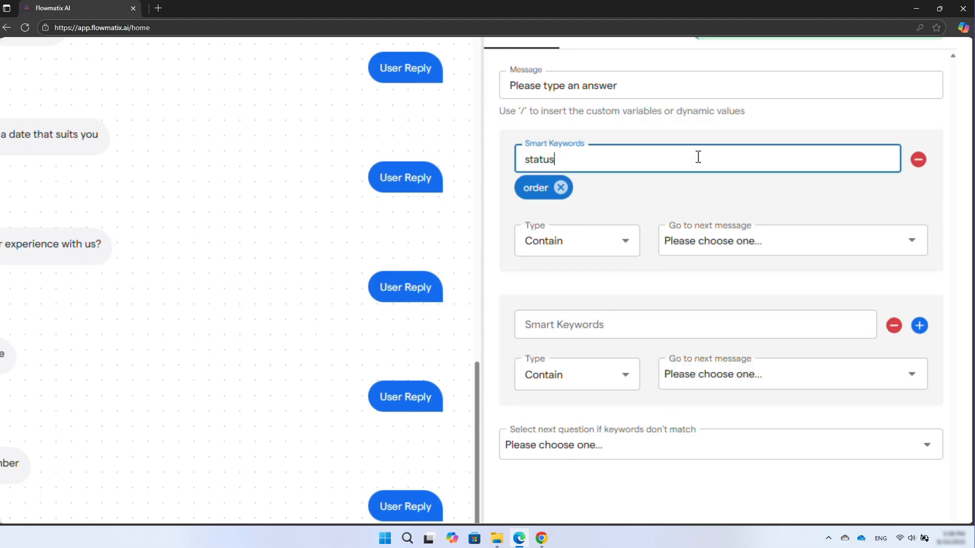
key("Return")
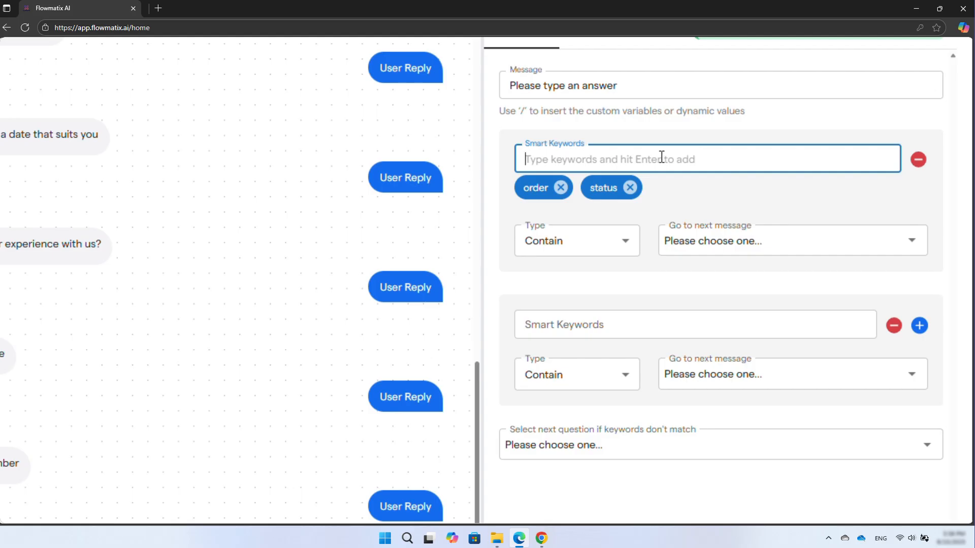
left_click(816, 244)
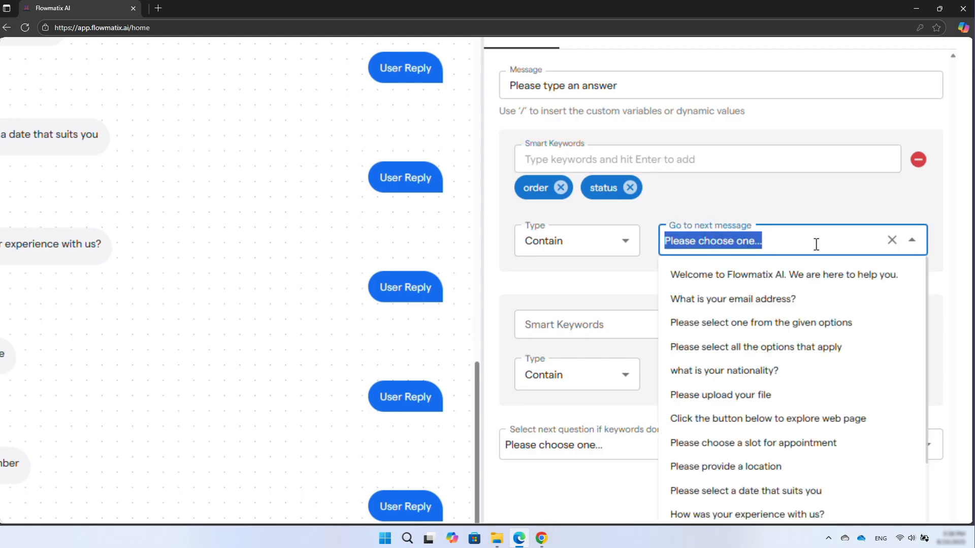
left_click(767, 345)
Step: Give the second rule the keyword "test" leading to "Please choose a slot for appointment", with "Please select a date that suits you" when nothing matches
left_click(691, 318)
type("test")
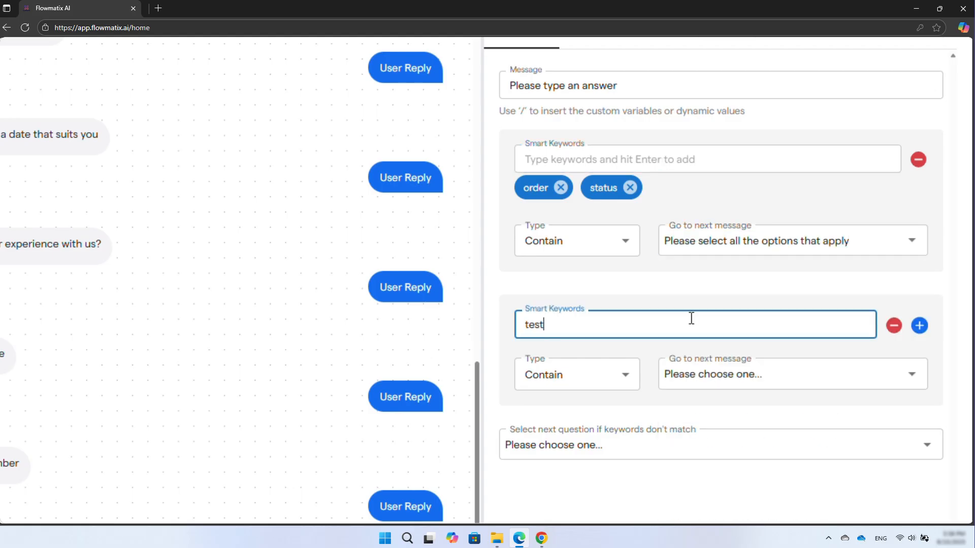
key("Return")
left_click(711, 406)
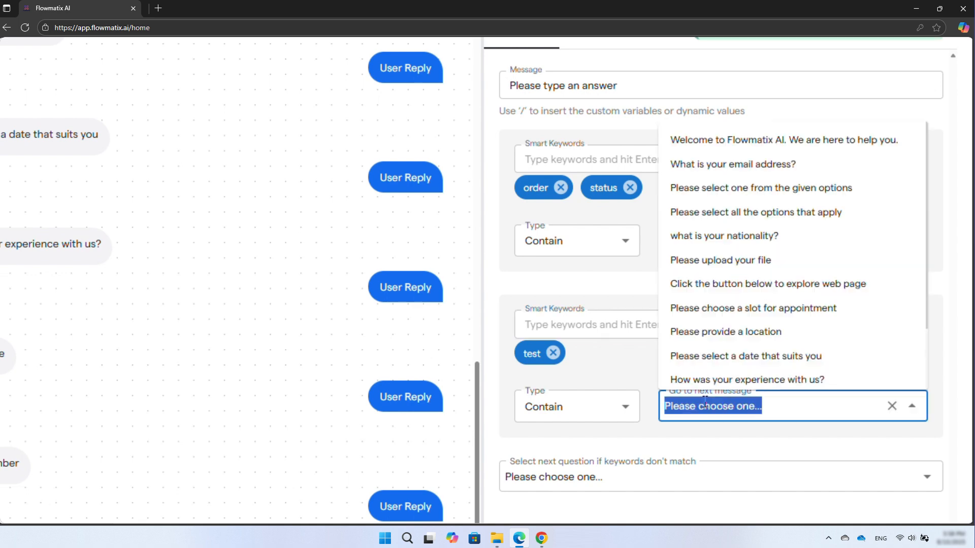
left_click(683, 308)
left_click(640, 470)
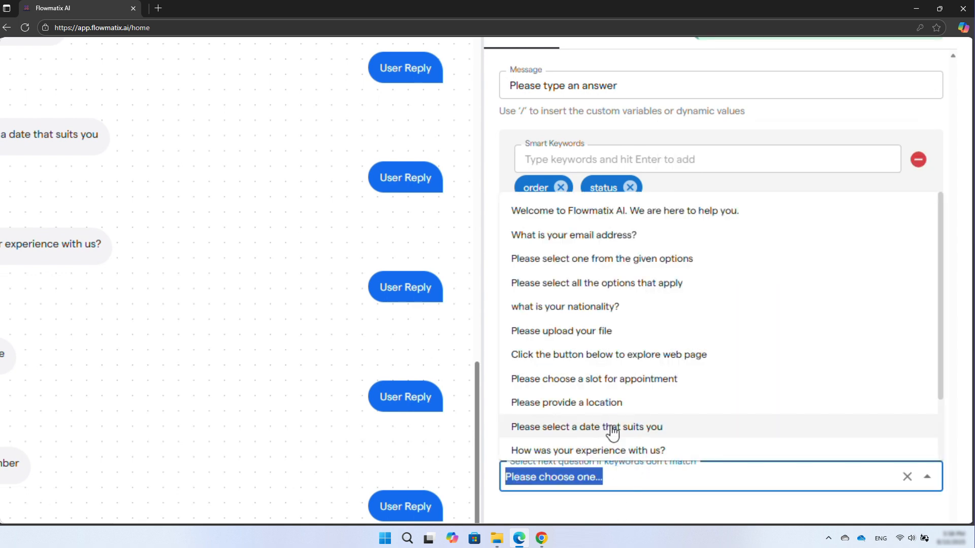
left_click(614, 428)
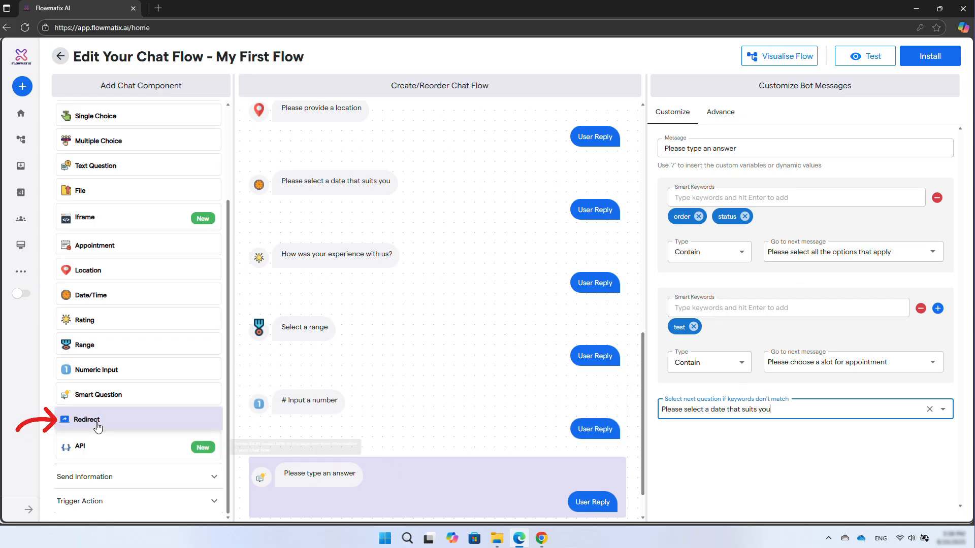
Step: Add a Redirect component after the smart question and reopen My First Flow from the list of chat flows
left_click(136, 414)
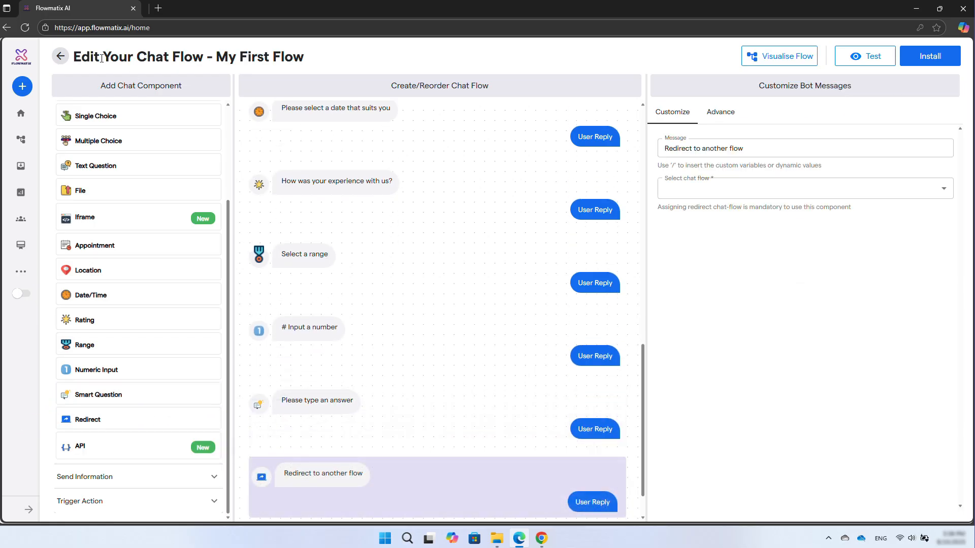
left_click(62, 57)
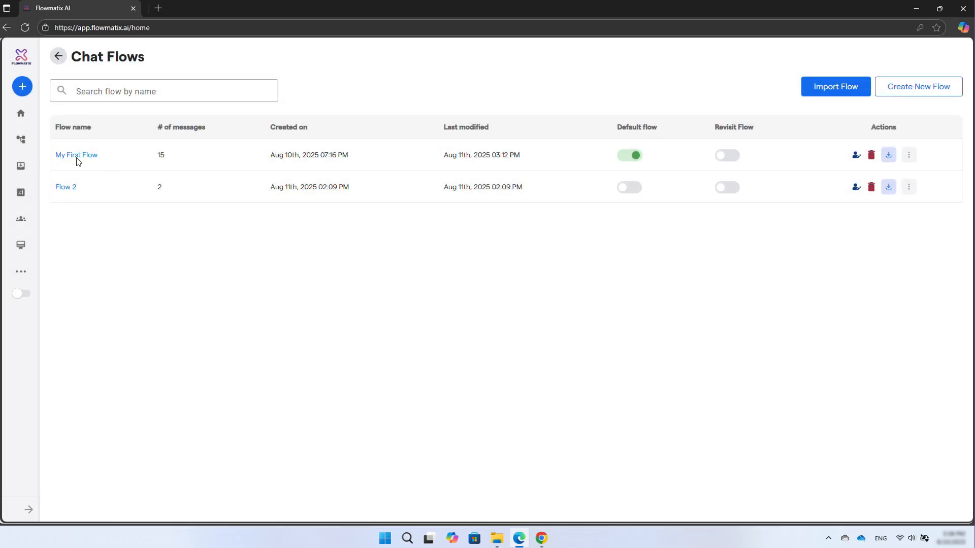
left_click(72, 157)
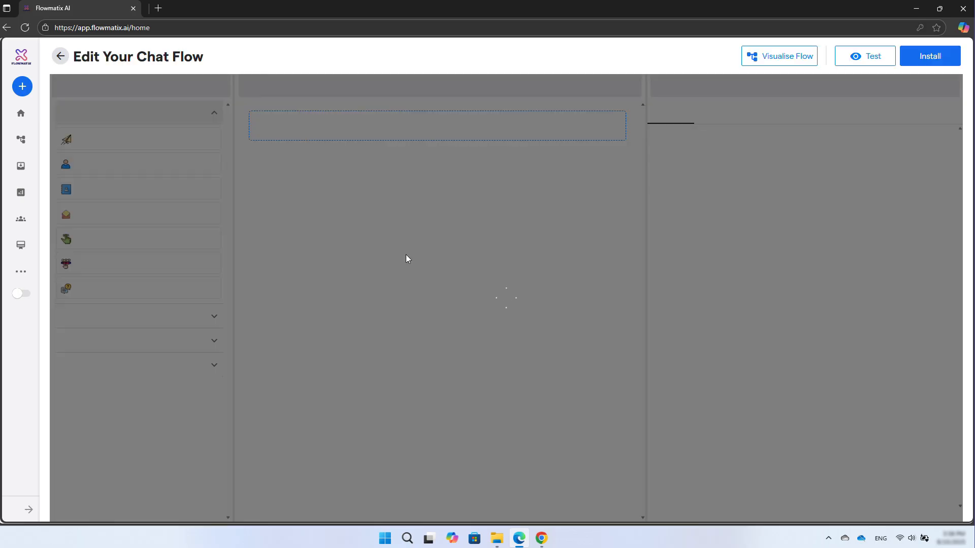
Step: Set the "Redirect to another flow" message at the end of the flow to redirect to Flow 2
scroll(367, 356, "down", 10)
scroll(366, 394, "down", 5)
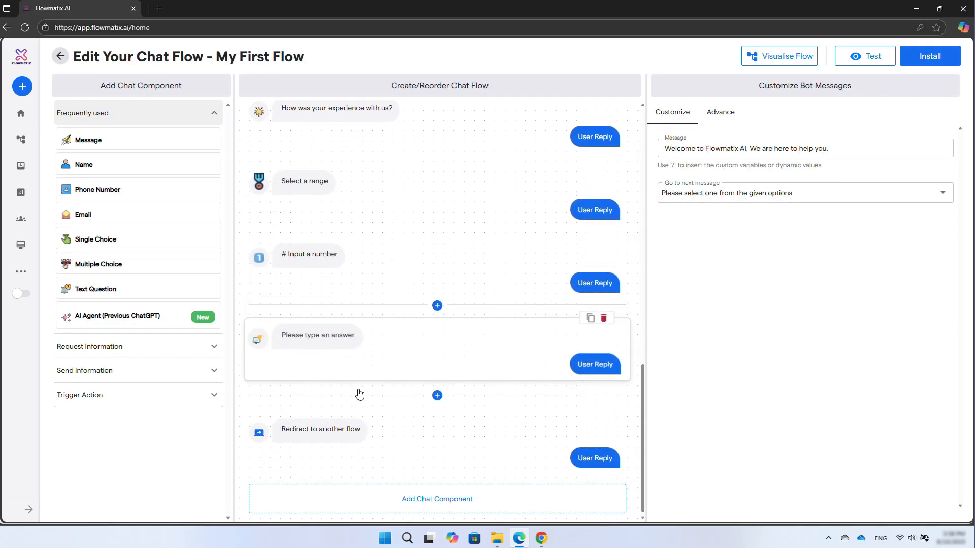
left_click(333, 440)
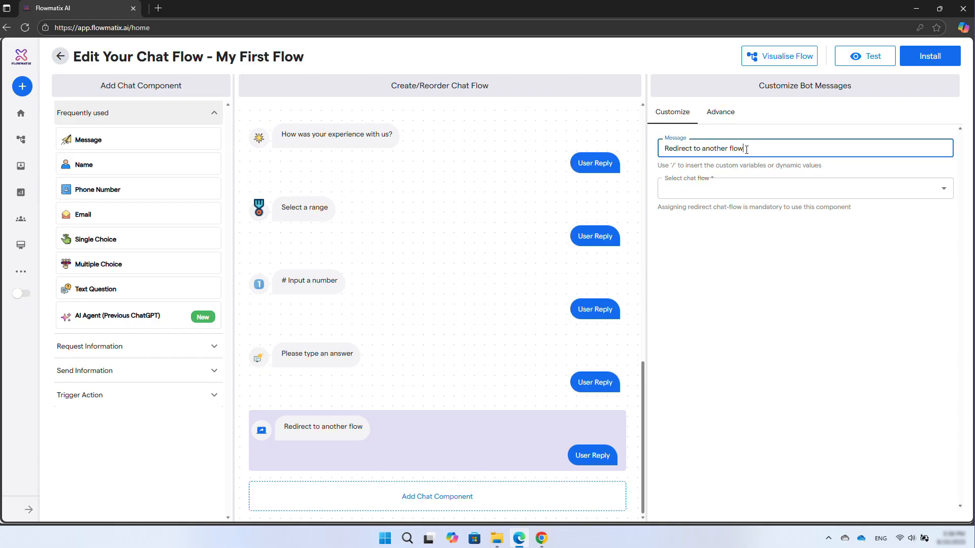
left_click(751, 188)
left_click(727, 232)
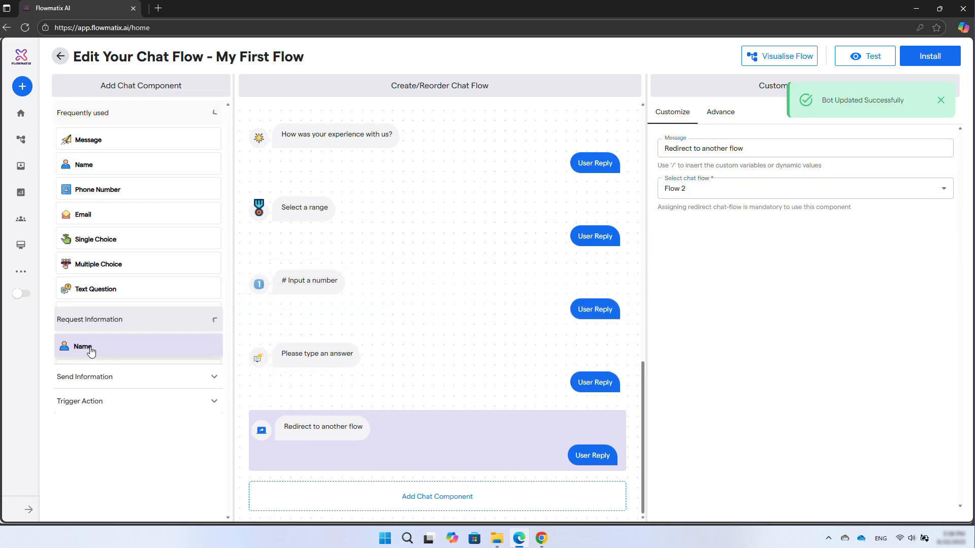
Step: Add an API component from the information-request components after the redirect message
left_click(90, 347)
scroll(101, 406, "down", 5)
left_click(91, 453)
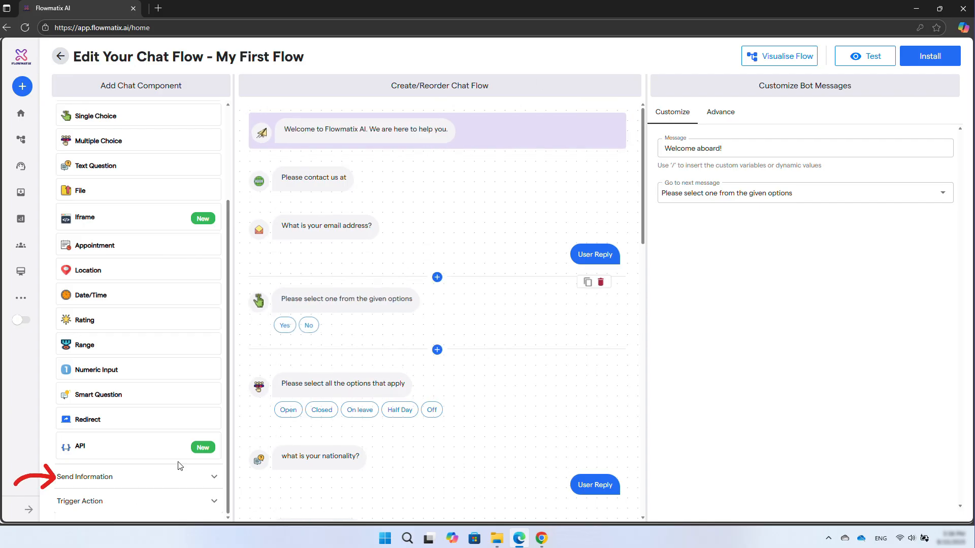
Step: Add a Message component from the information-sending components directly after the welcome message
left_click(93, 484)
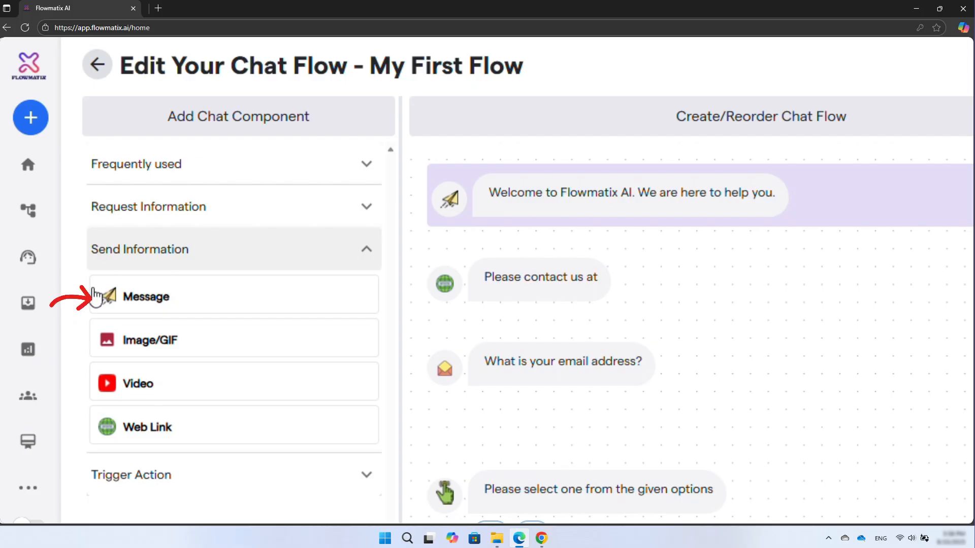
left_click(138, 297)
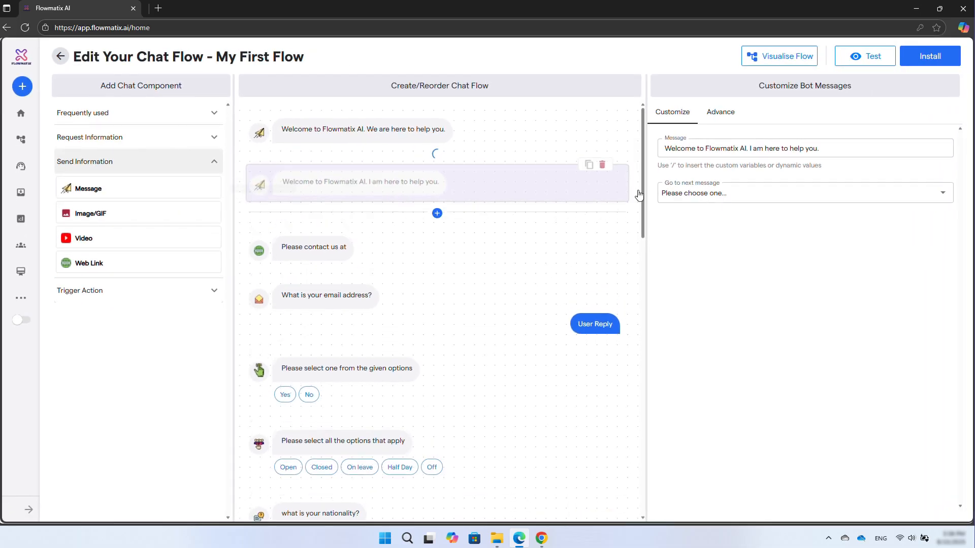
Step: Change the text of the new message below the welcome message to "Welcome aboard! We're excited to have you with us."
triple_click(754, 149)
type("Welcome aboard! We're excited to have you with us.")
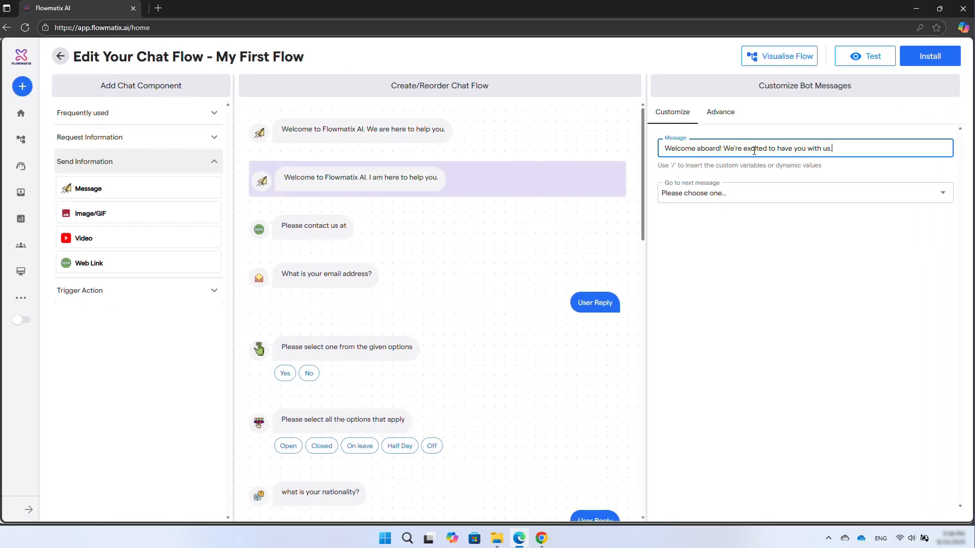
left_click(750, 272)
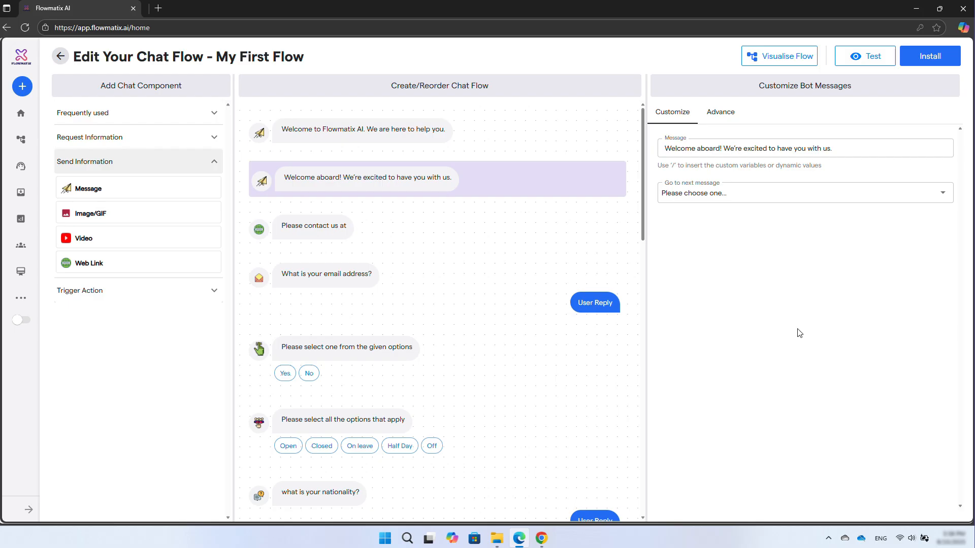
Step: Add an Image/GIF component and a Video component after the "Welcome aboard!" message
left_click(100, 217)
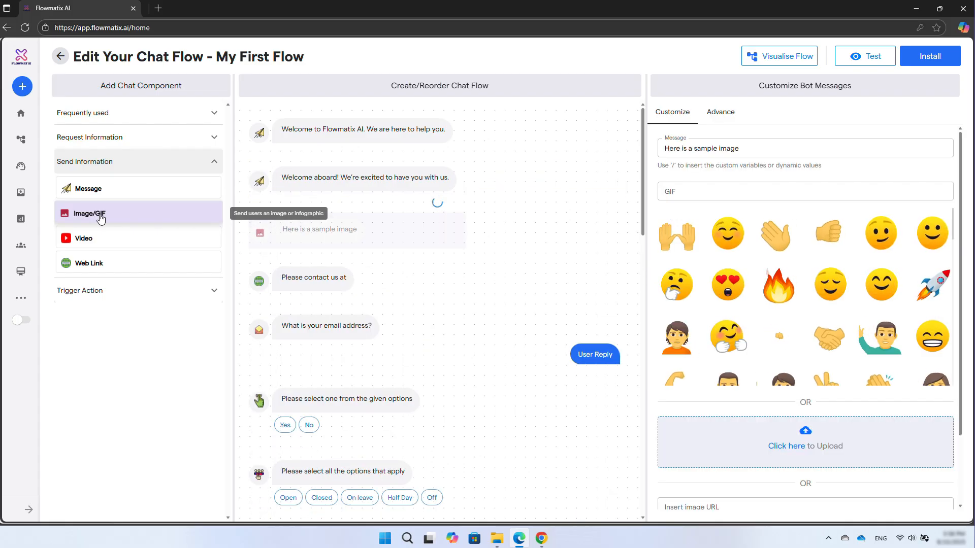
scroll(655, 209, "down", 2)
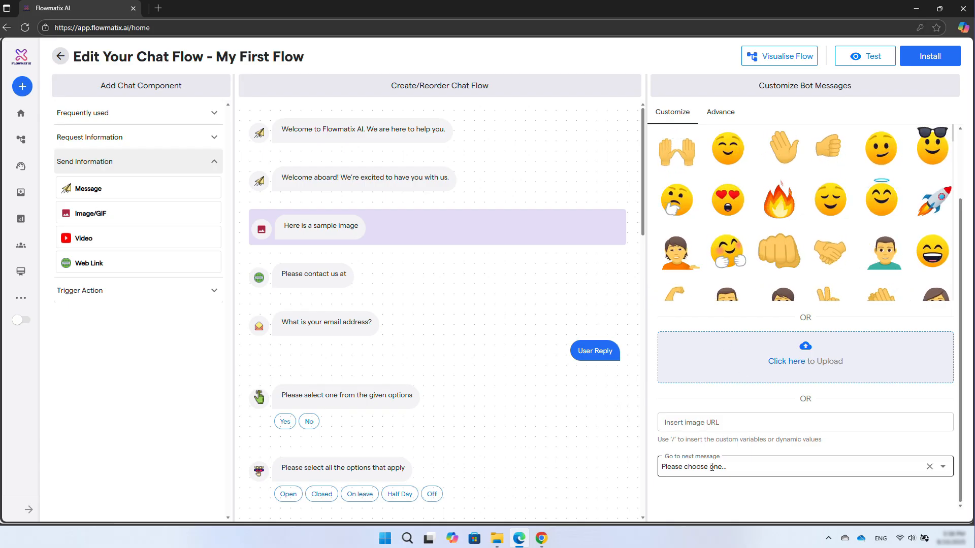
left_click(64, 237)
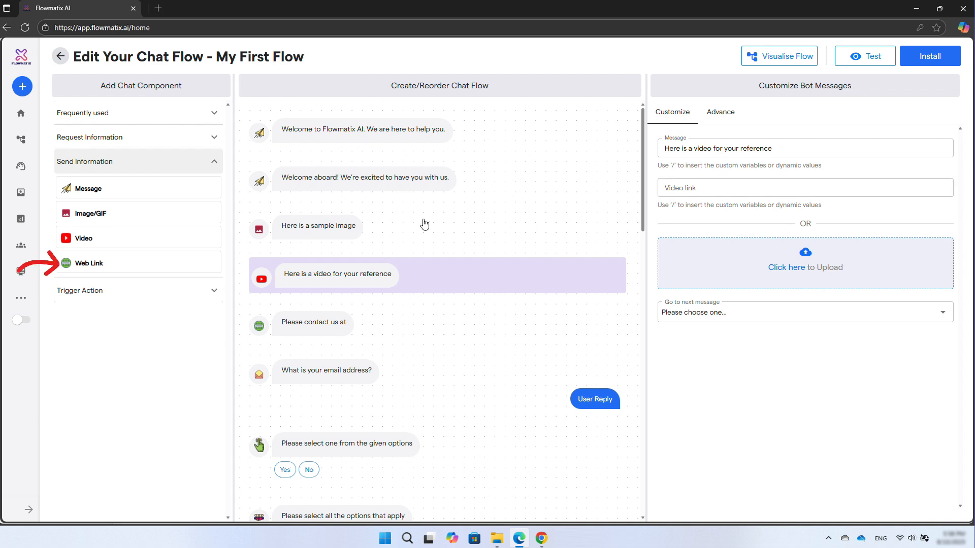
Step: Add a Web Link component after the video message and review its link types, keeping the type Link
left_click(87, 275)
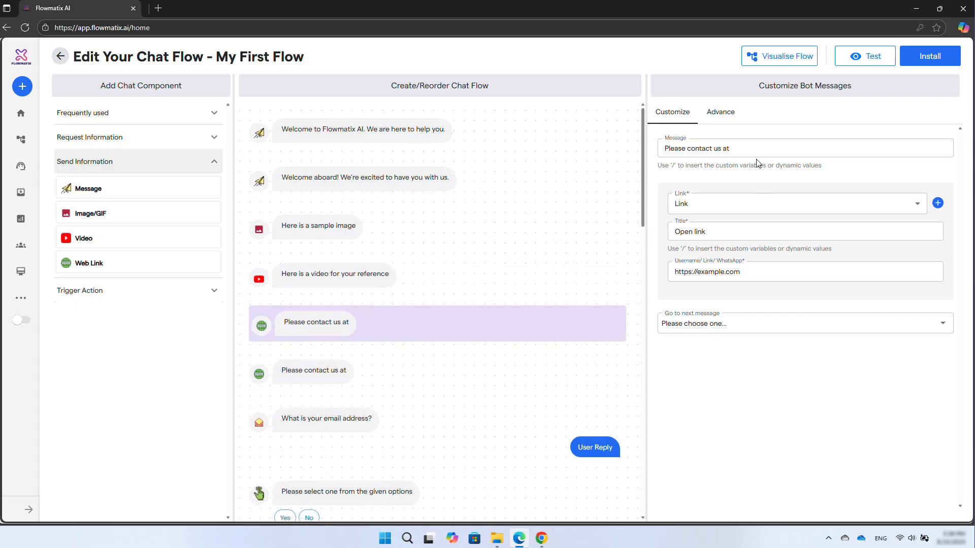
left_click(756, 213)
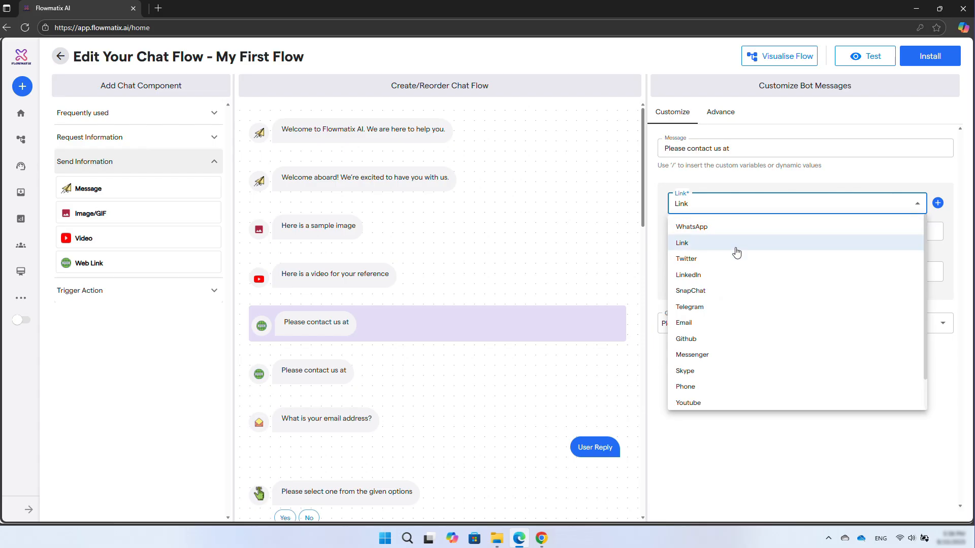
left_click(696, 423)
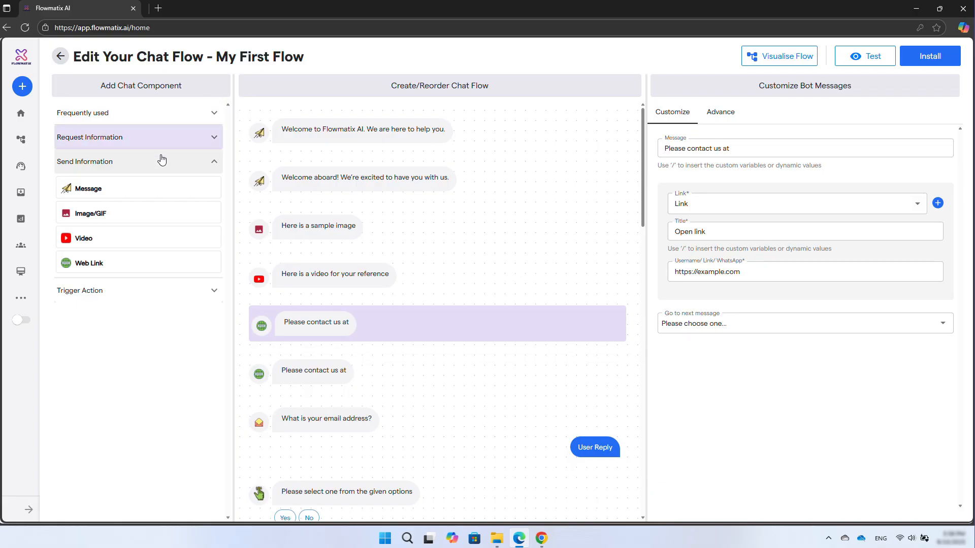
Step: Add a Live Chat component after the web link message with the text "A real person is joining the chat now to assist you."
left_click(116, 295)
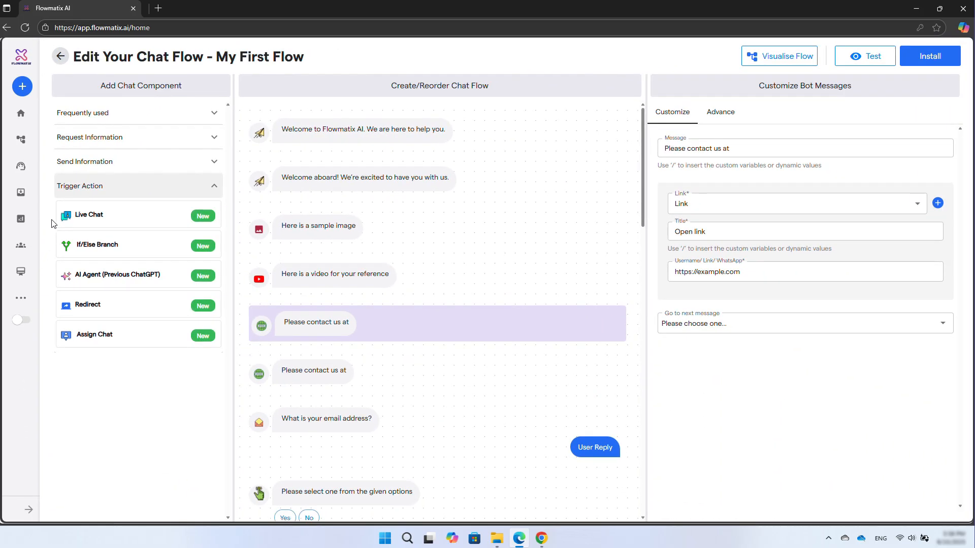
left_click(97, 218)
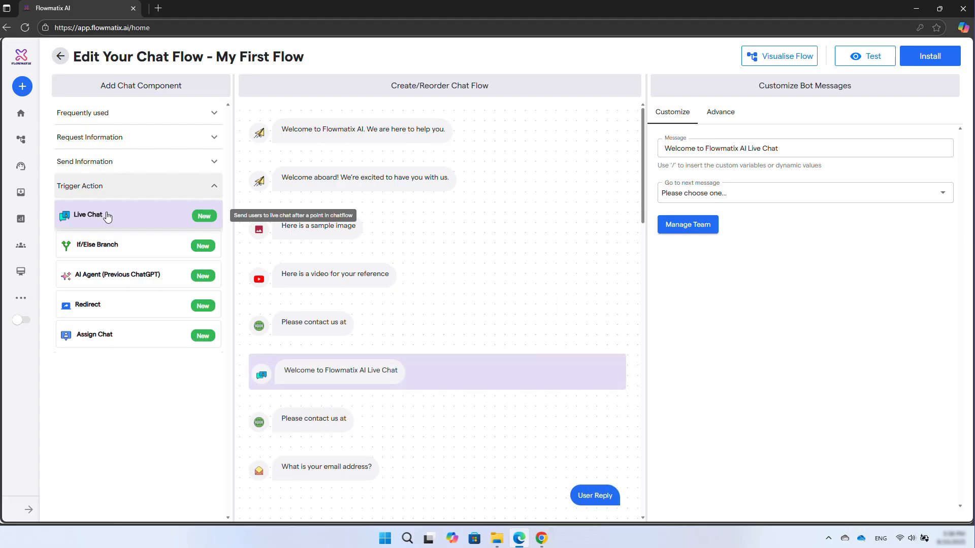
left_click(837, 141)
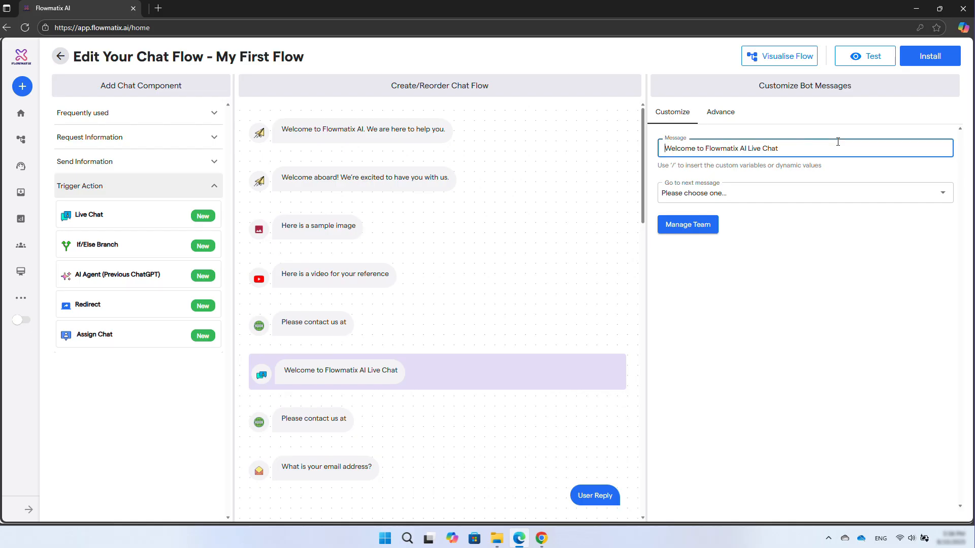
key("ctrl+a")
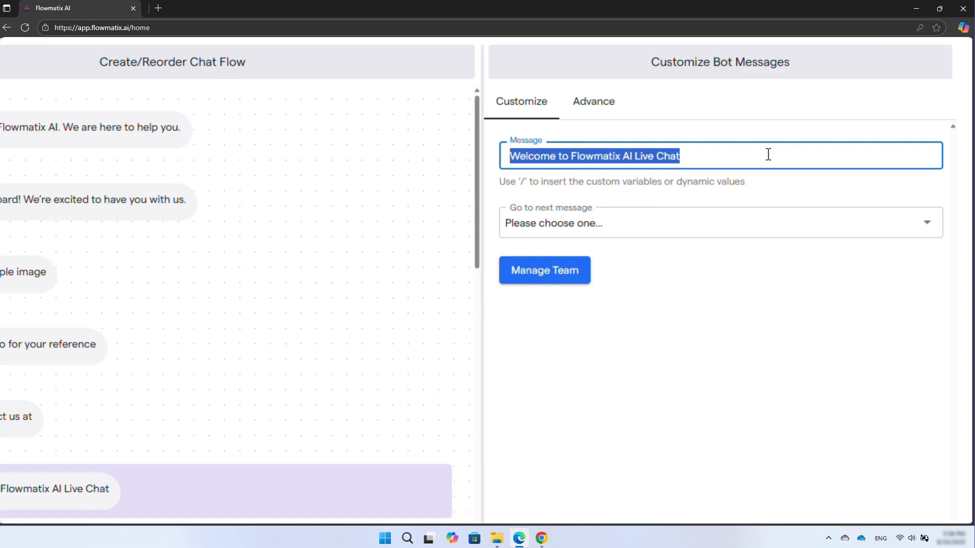
type("A real person is joining the chat now to assist you.")
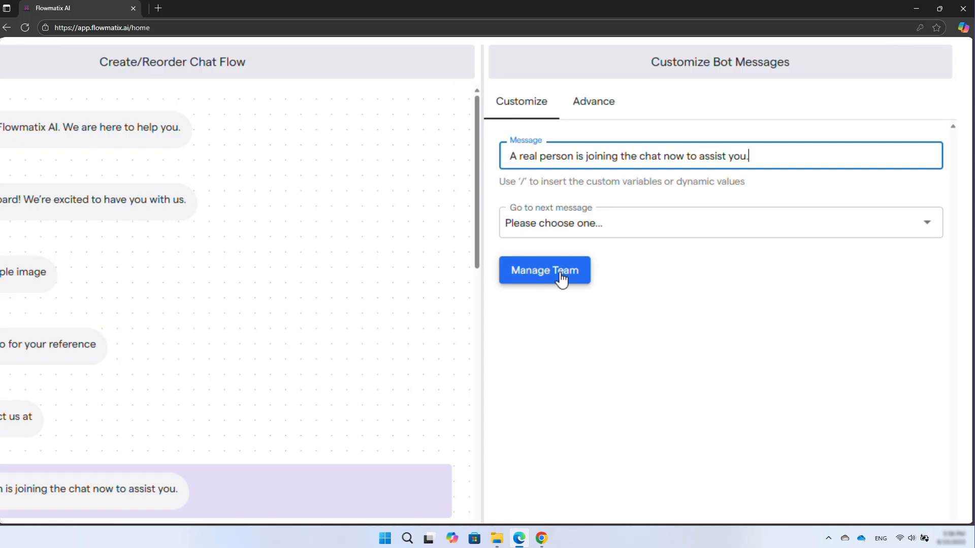
Step: Choose which message the flow goes to after the live chat message
left_click(648, 222)
scroll(706, 358, "down", 5)
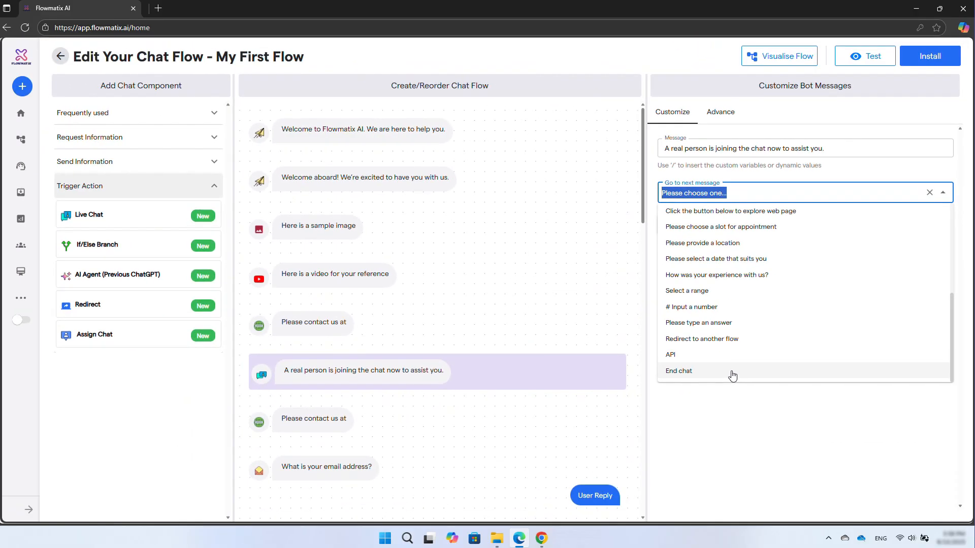
left_click(710, 280)
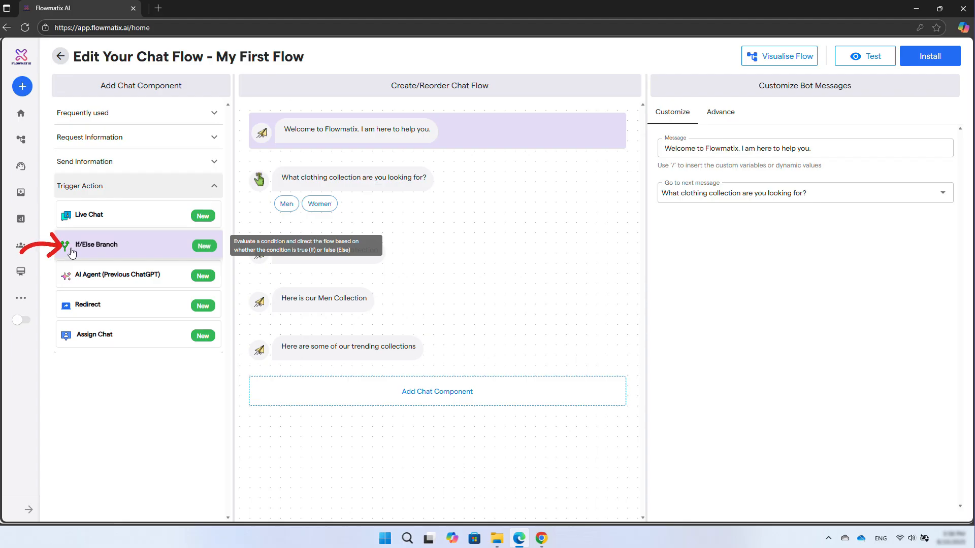
Step: Add an If/Else Branch after the welcome message and base its If condition on Visitor's Response
left_click(148, 250)
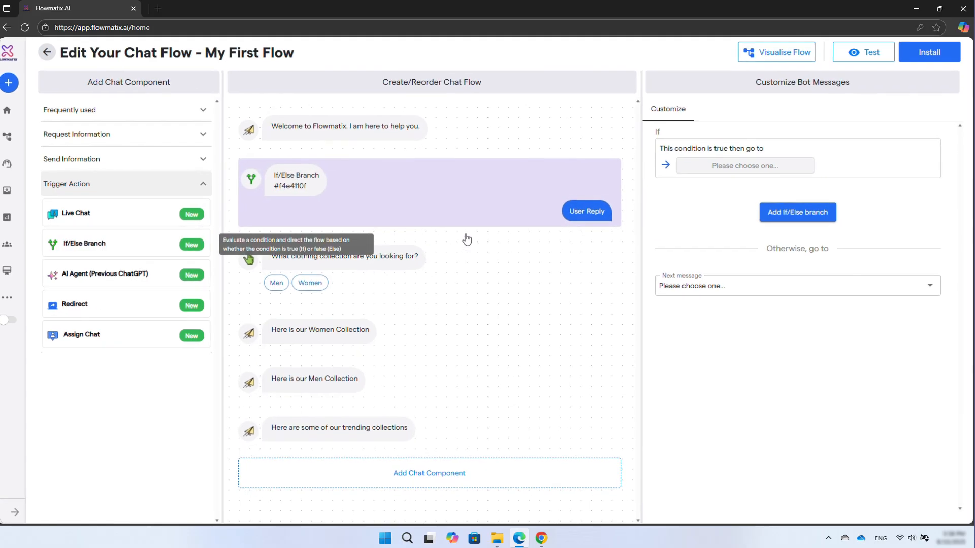
left_click(722, 167)
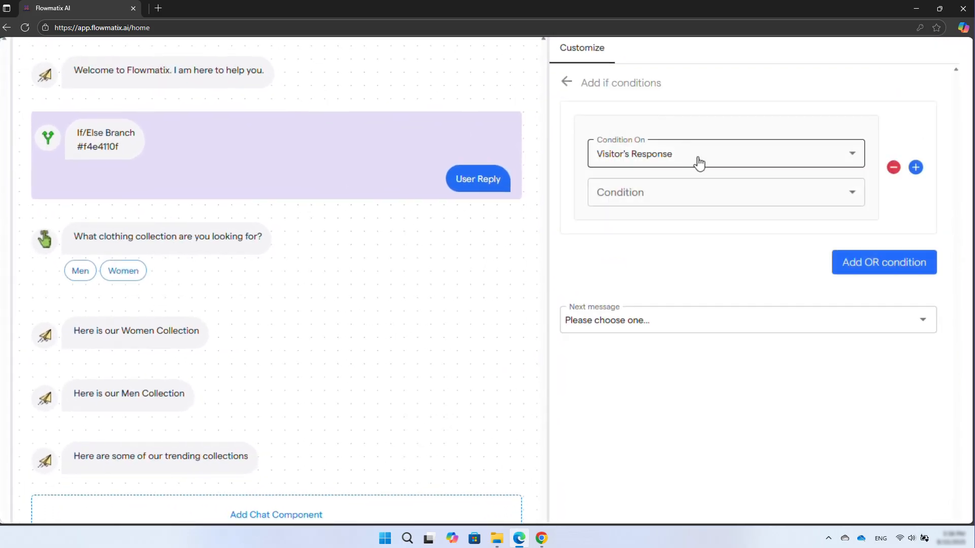
left_click(698, 157)
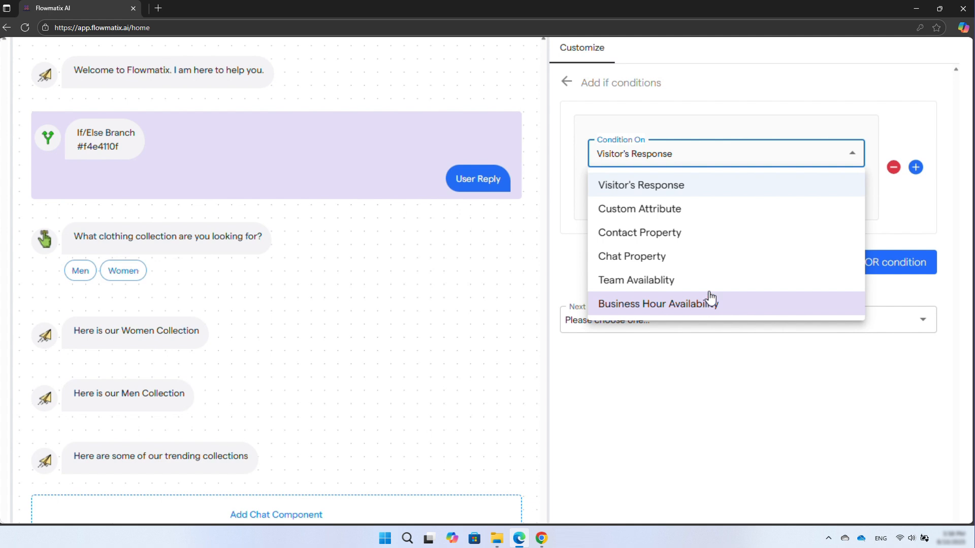
left_click(686, 189)
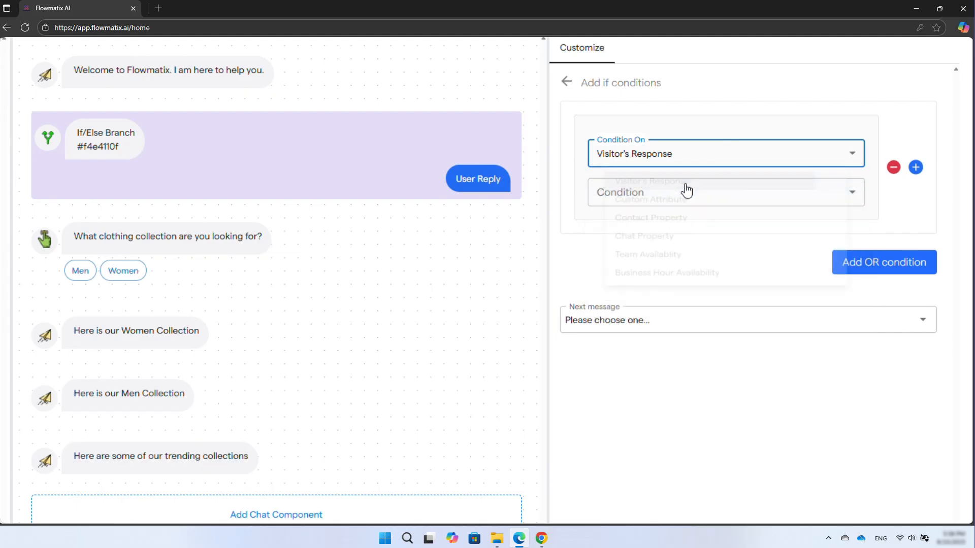
Step: Make the If condition match responses that equal "Men" and send them to "Here is our Men Collection"
left_click(668, 194)
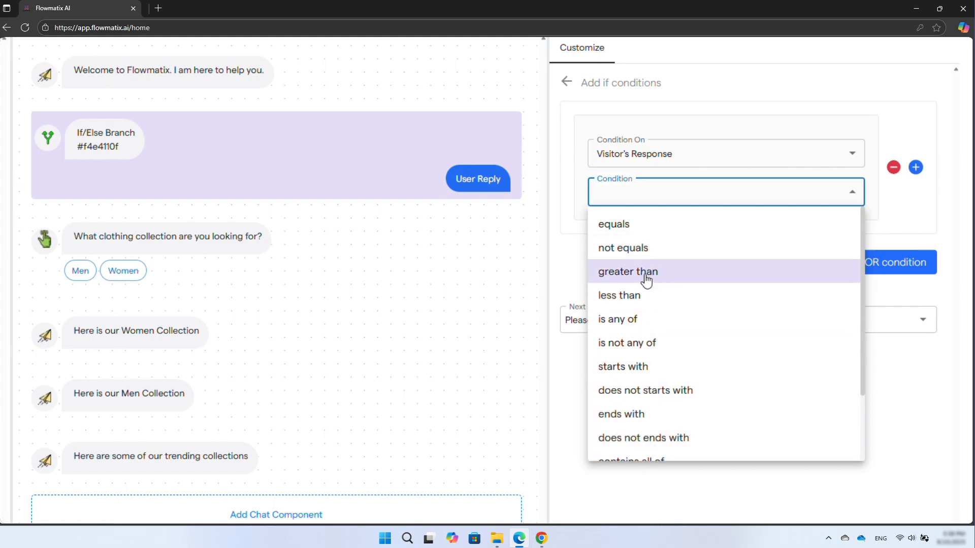
left_click(635, 231)
left_click(616, 231)
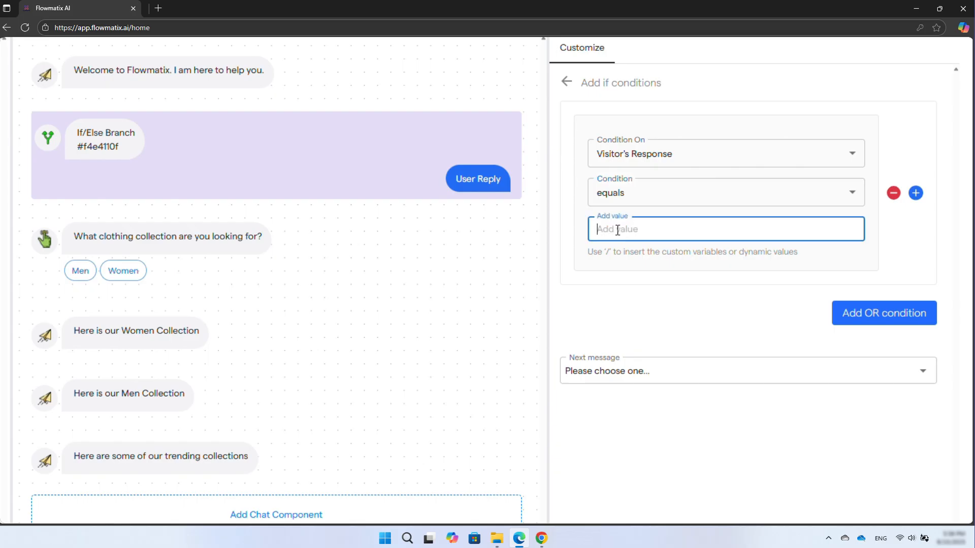
type("Men")
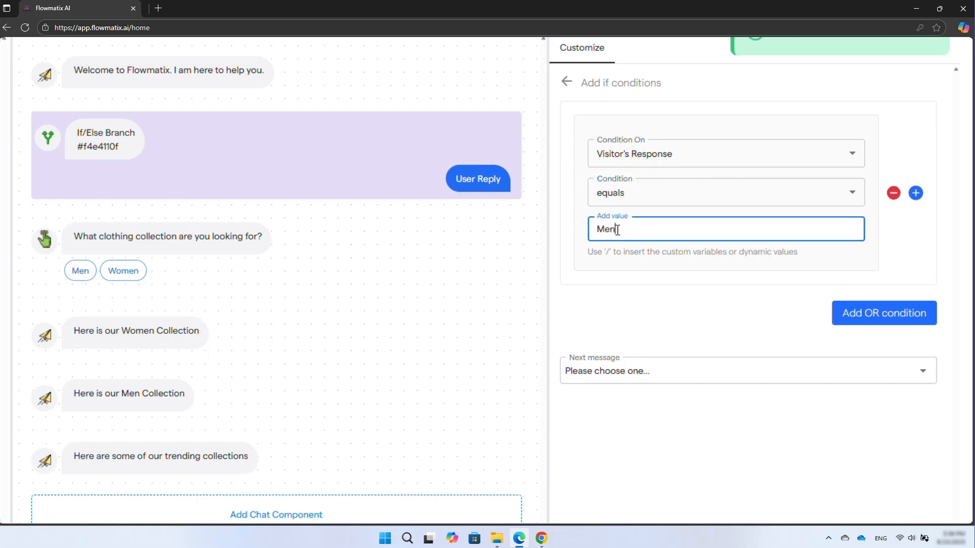
left_click(639, 371)
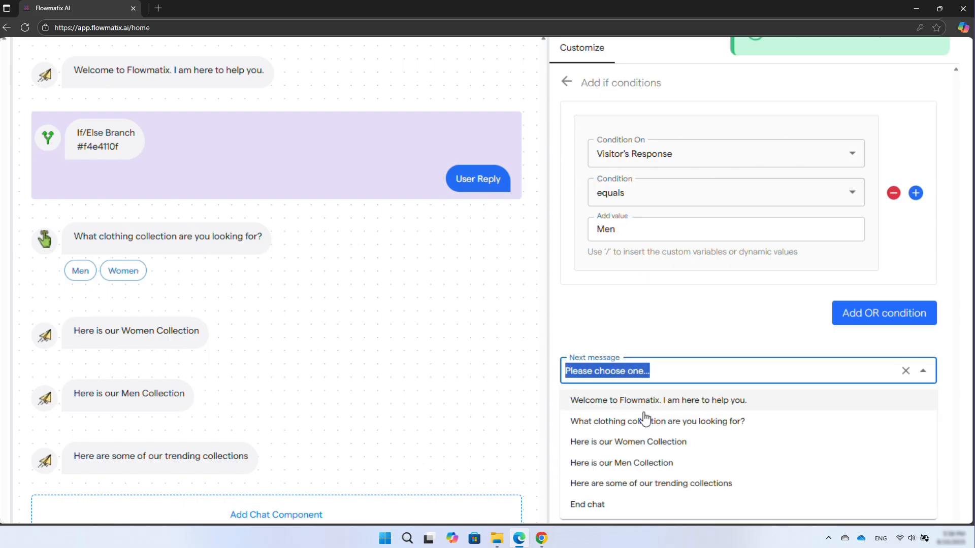
left_click(648, 471)
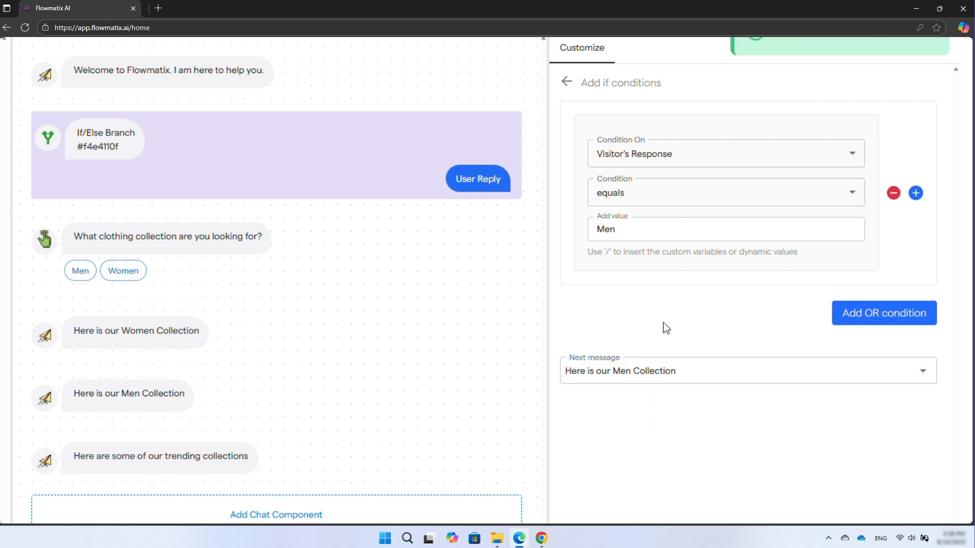
left_click(566, 82)
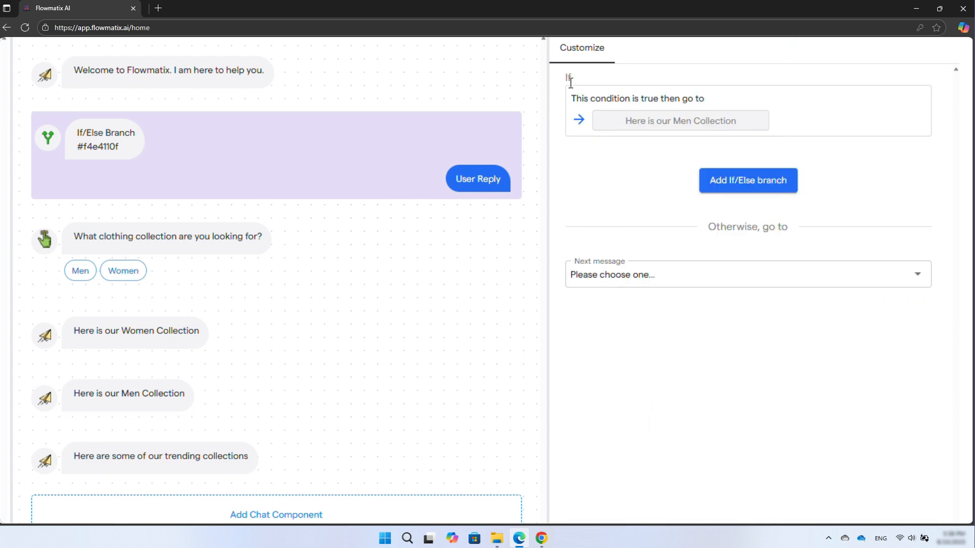
Step: Add a branch sending responses that equal "Women" to "Here is our Women Collection", and set the fallback to "Here are some of our trending collections"
left_click(702, 183)
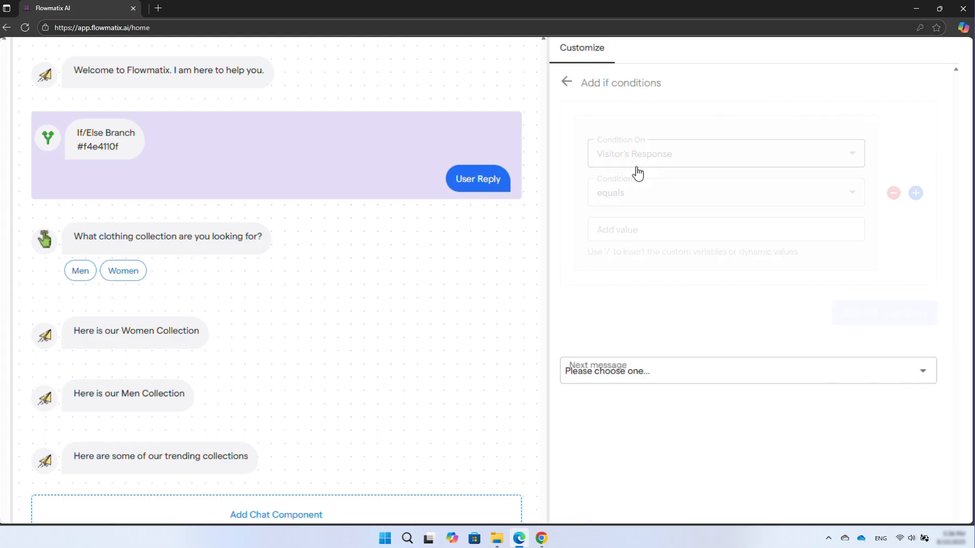
left_click(629, 237)
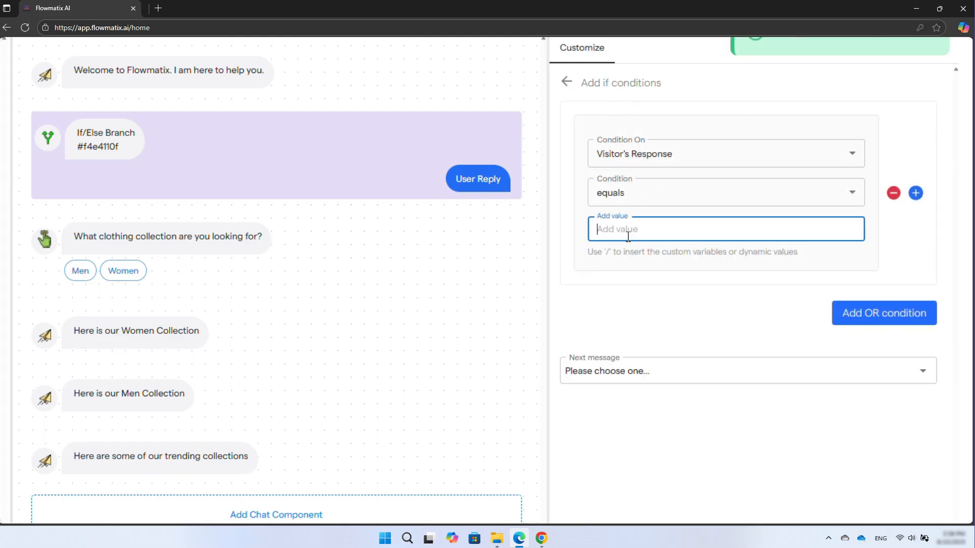
type("Women")
left_click(702, 367)
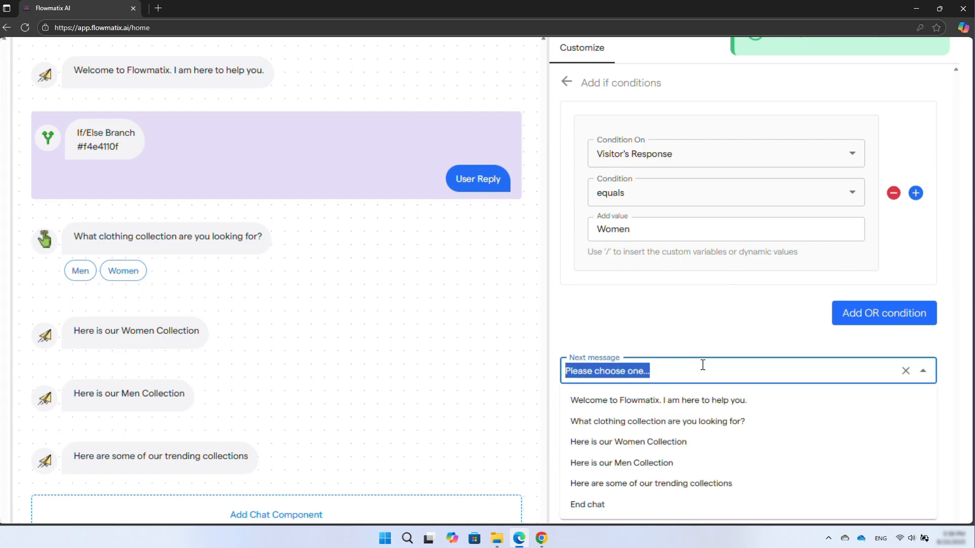
left_click(657, 448)
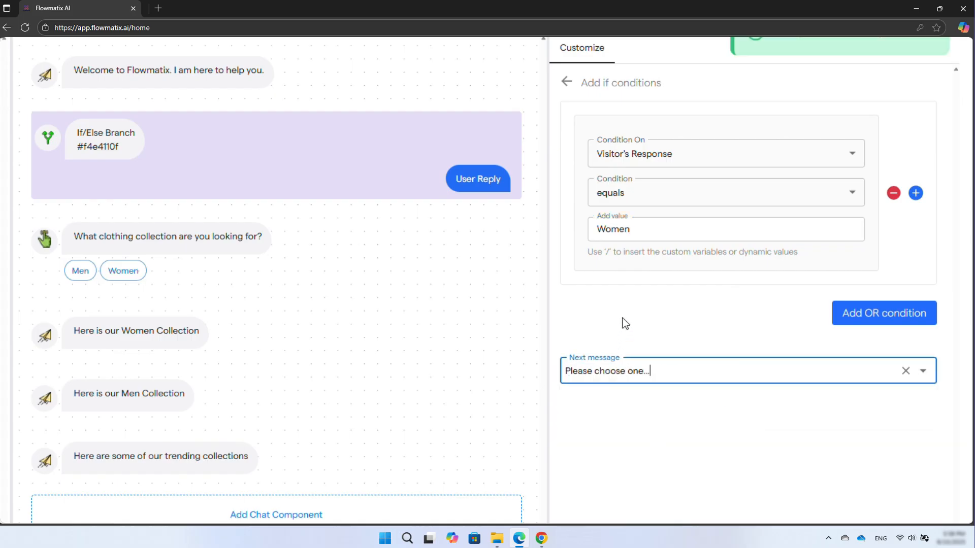
left_click(564, 87)
left_click(695, 357)
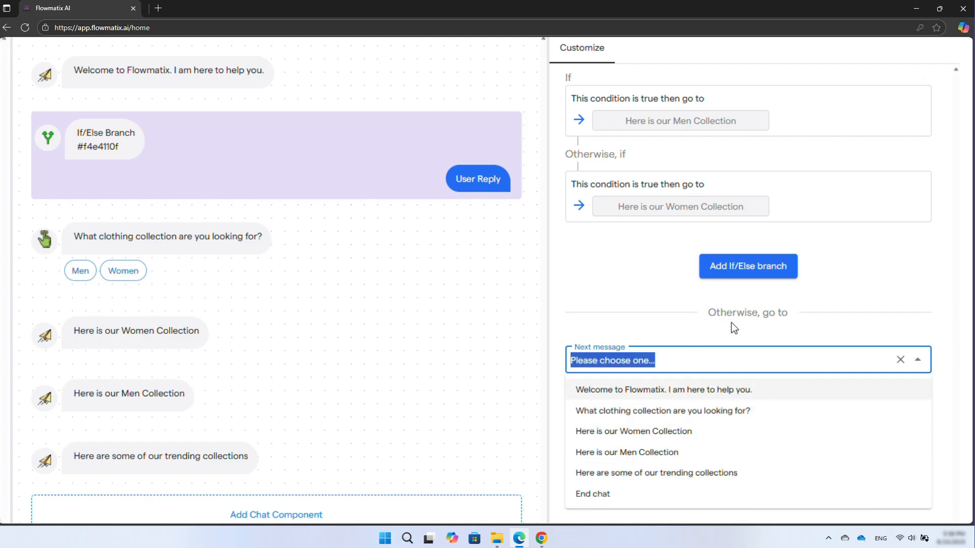
left_click(771, 485)
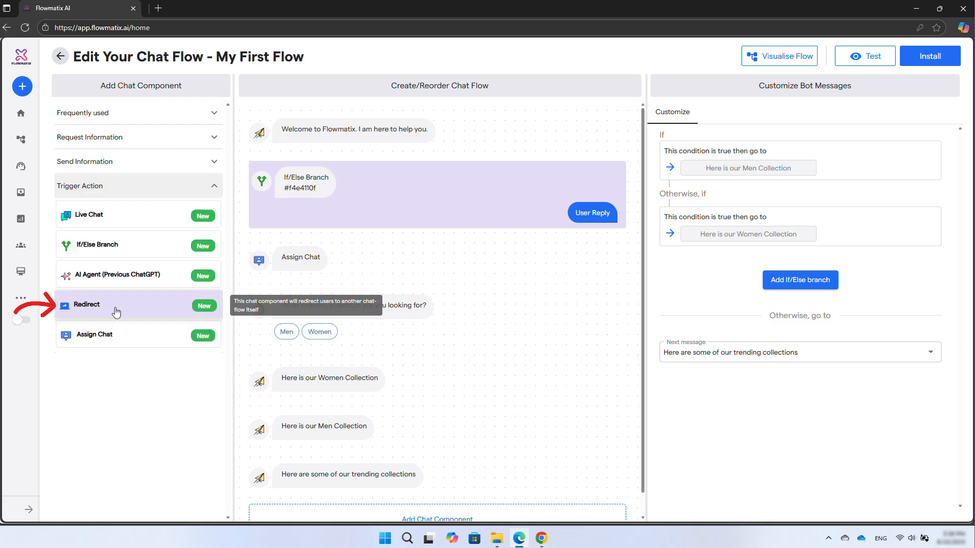
Step: Add an Assign Chat component after the If/Else Branch and set it to assign by Team Members
left_click(138, 341)
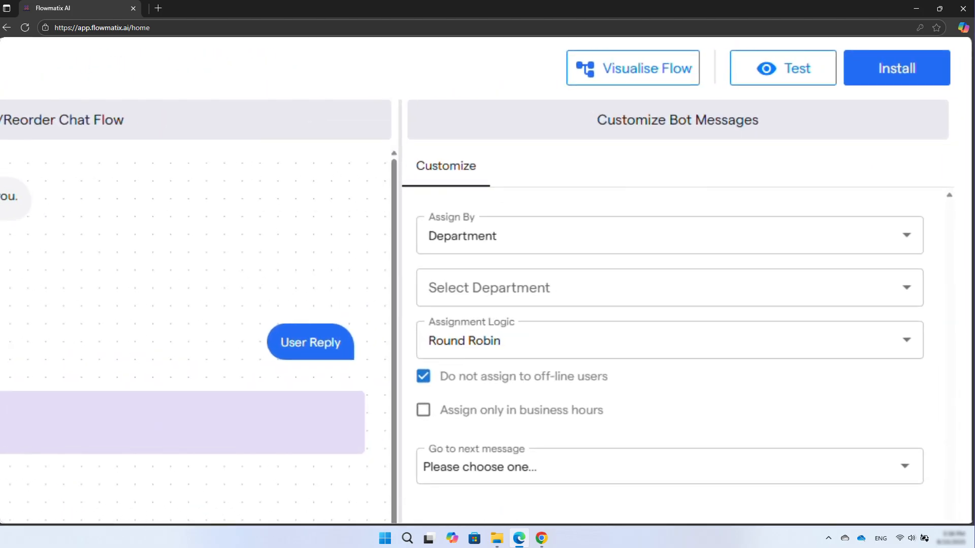
left_click(884, 252)
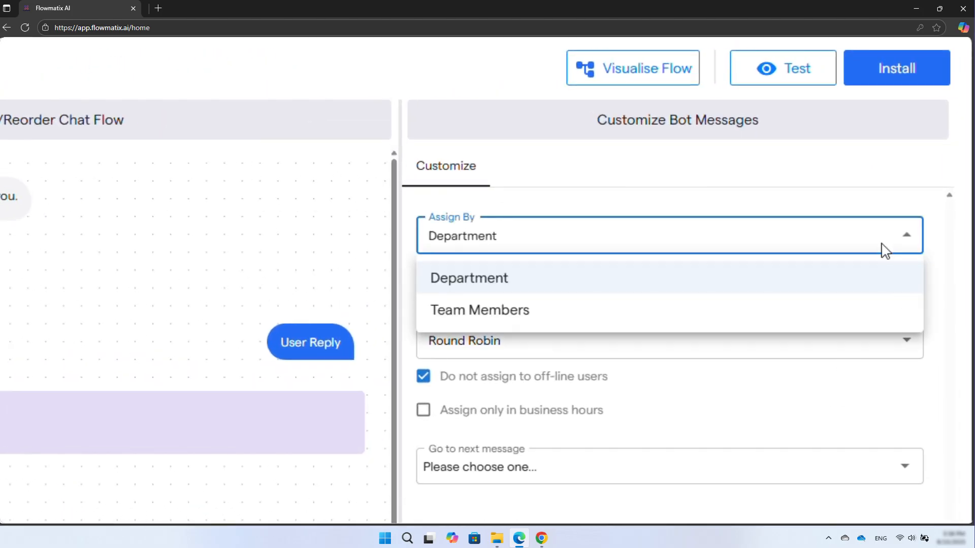
left_click(692, 312)
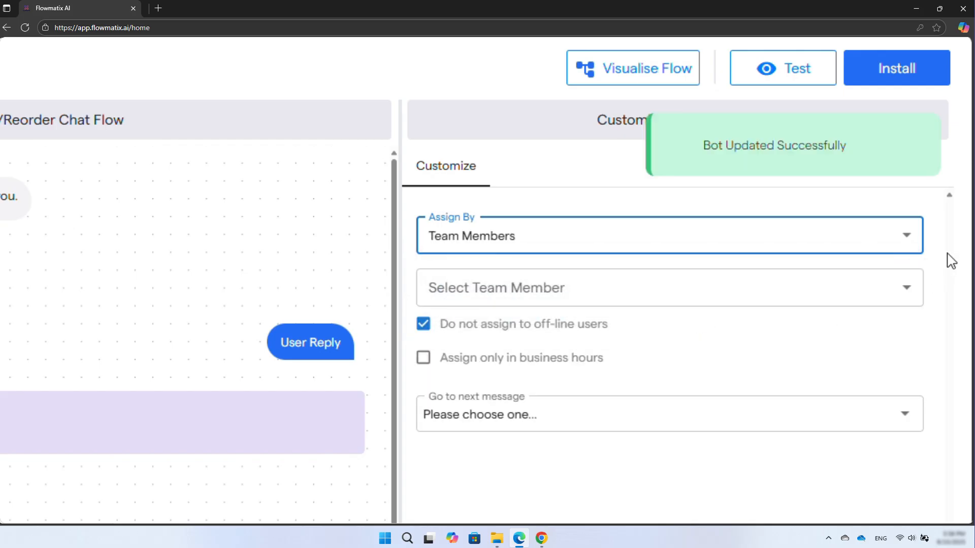
Step: Switch the Assign Chat component to assign by Department and restrict assignment to business hours only
left_click(905, 250)
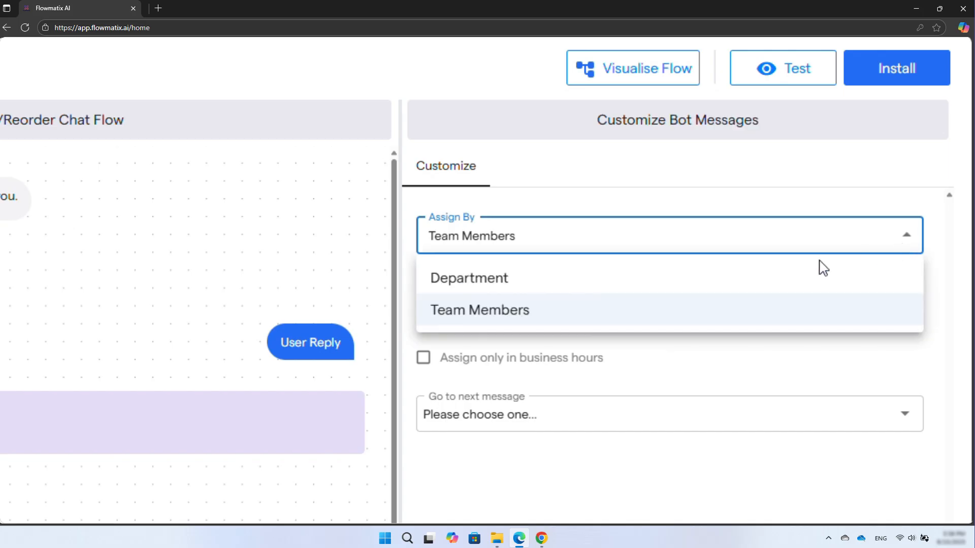
left_click(774, 289)
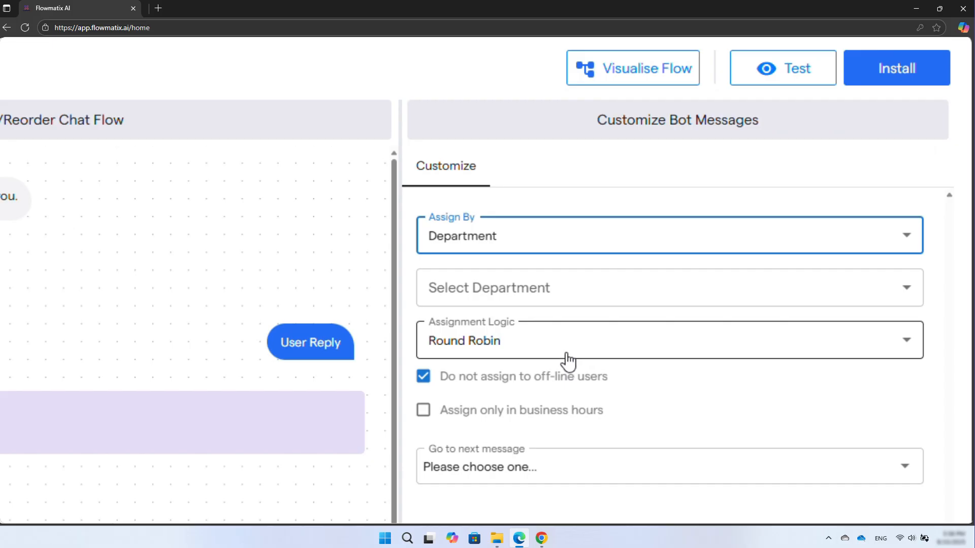
left_click(422, 412)
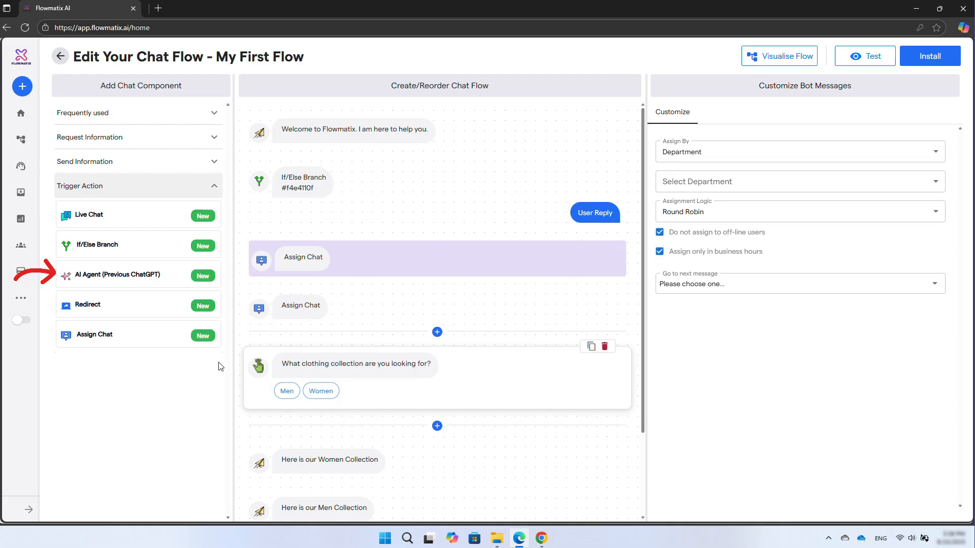
Step: Add an AI Agent component right after the welcome message and set its message to "Hi! How can I help you today?"
left_click(66, 269)
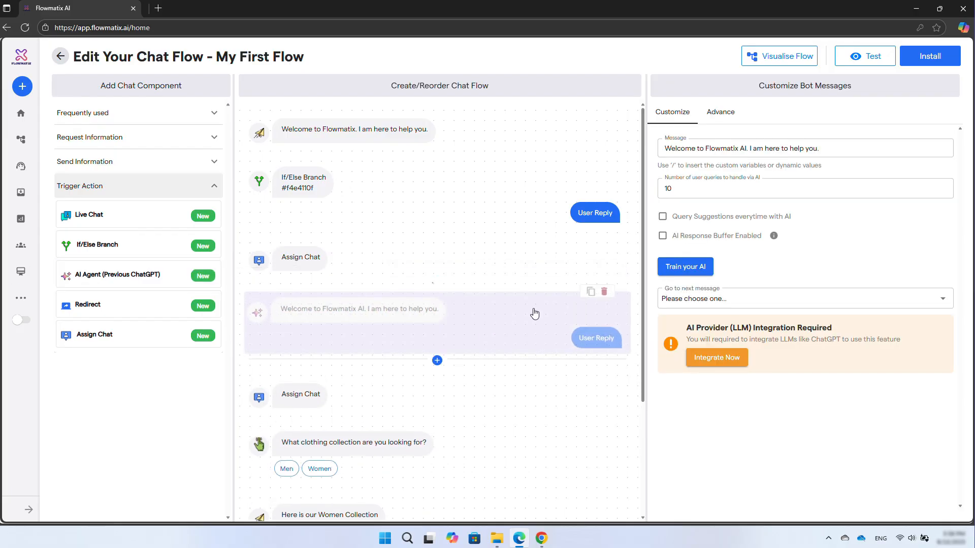
left_click_drag(473, 322, 478, 189)
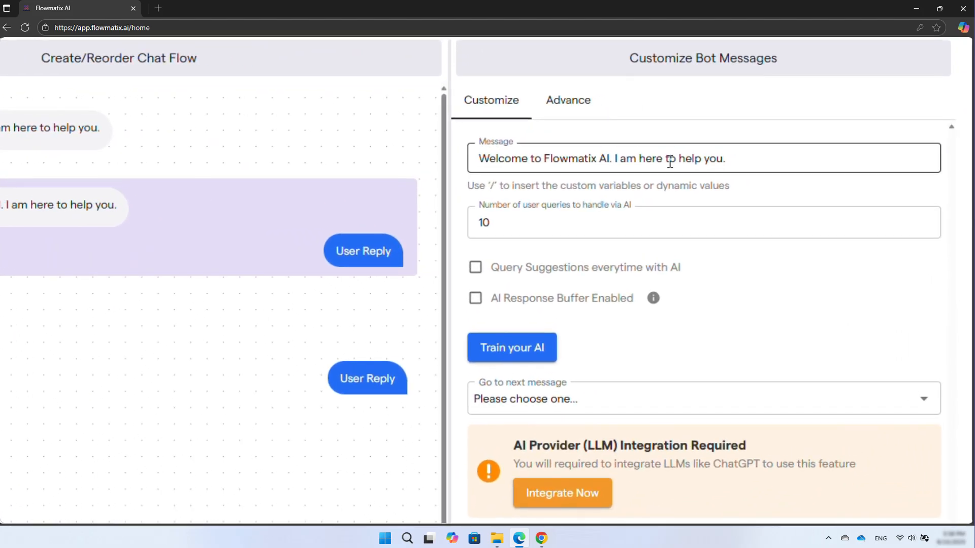
triple_click(670, 162)
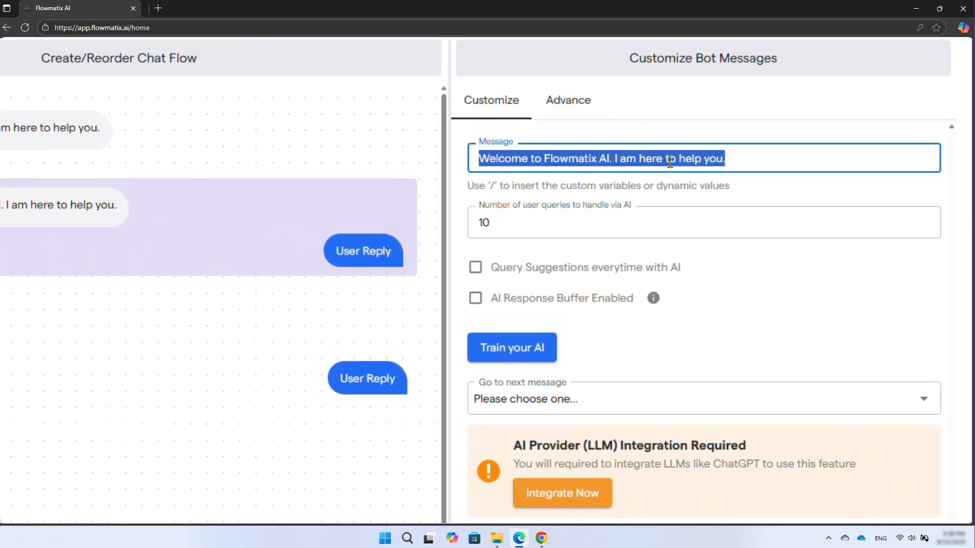
type("Hi! How can I help you today?")
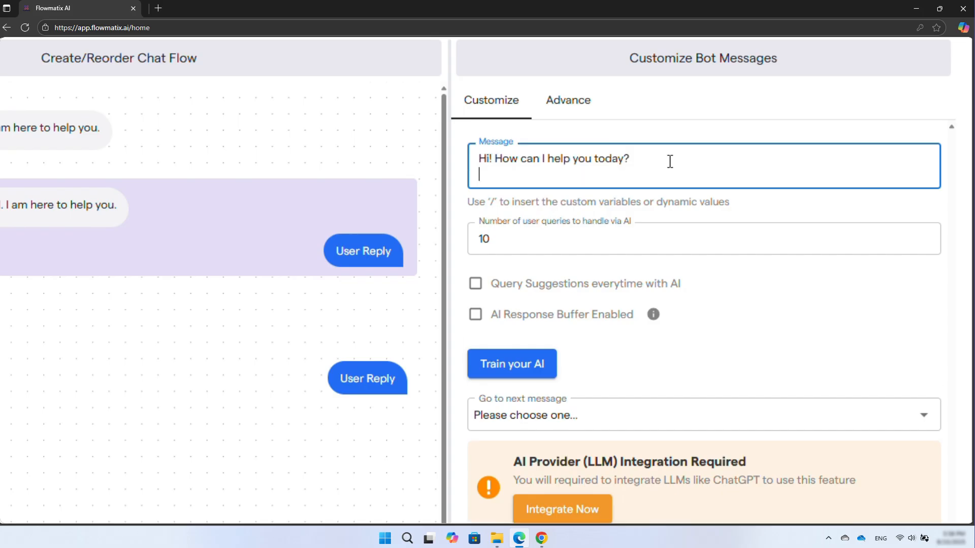
key("BackSpace")
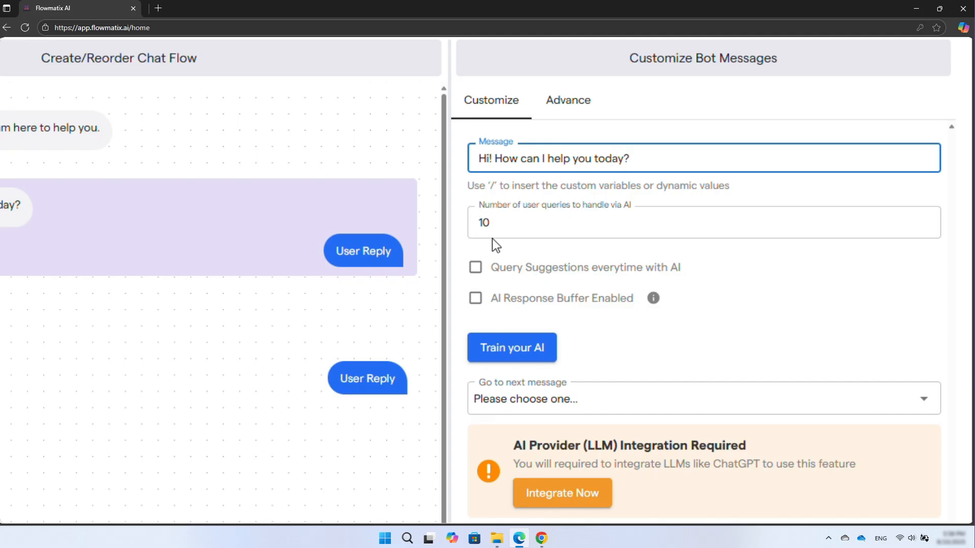
Step: Set the number of user queries the AI Agent handles to 5
double_click(516, 222)
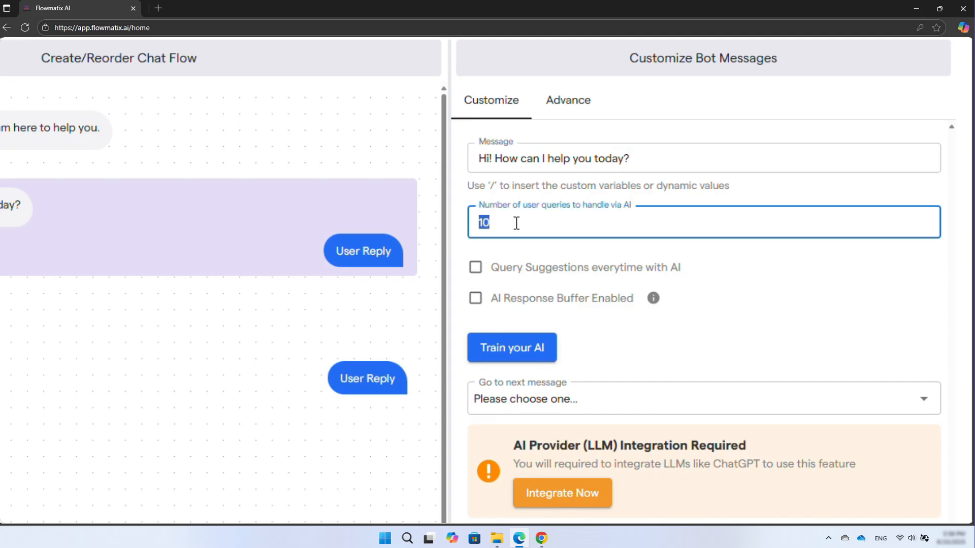
type("5")
left_click(459, 228)
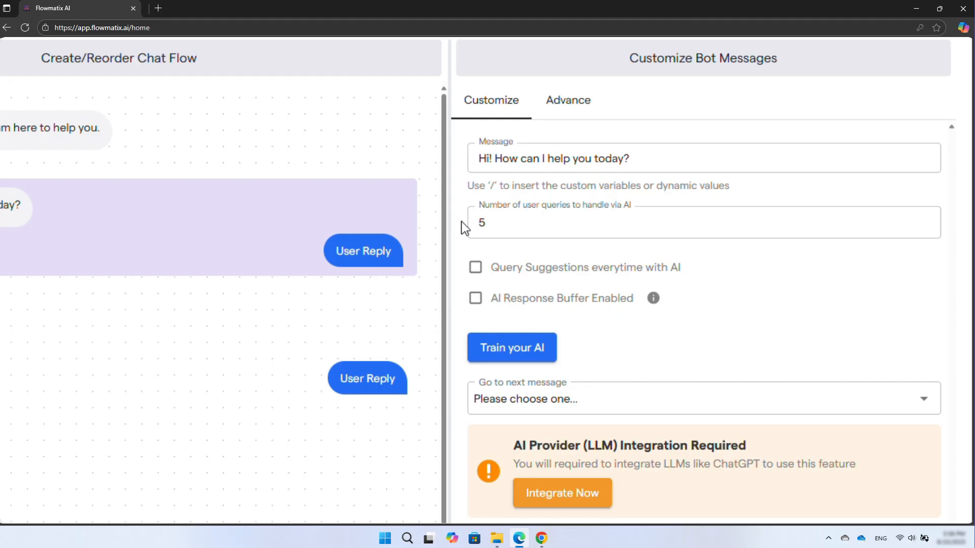
Step: Enable AI query suggestions every time and add the suggestions "Track my order.", "Talk to support." and "Product recommendations."
left_click(477, 271)
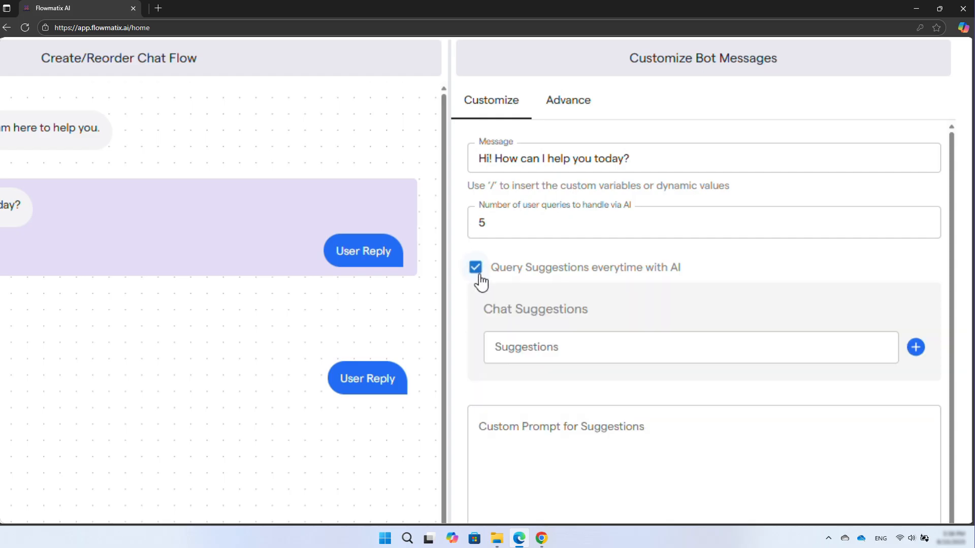
left_click(916, 348)
left_click(892, 394)
left_click(544, 348)
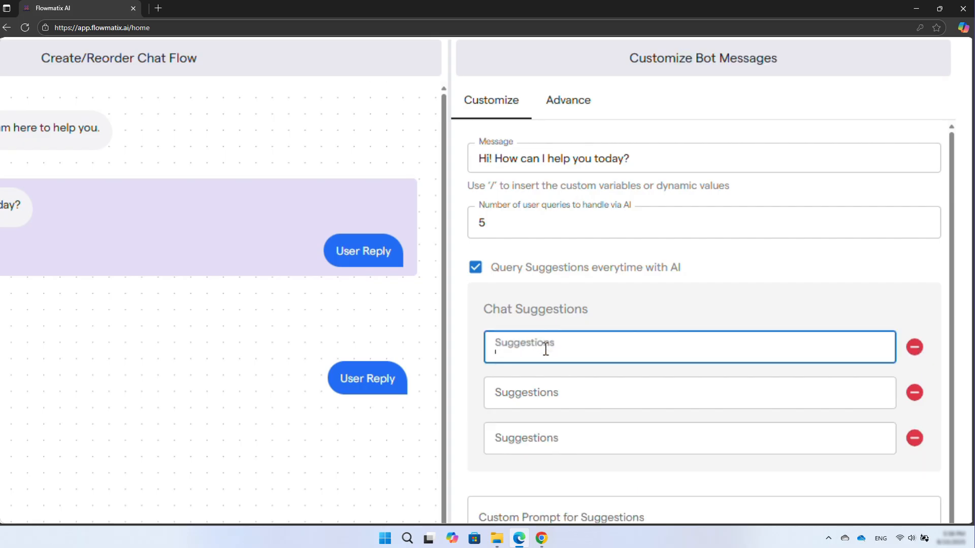
type("Track my order.")
left_click(531, 392)
type("Talk to support.")
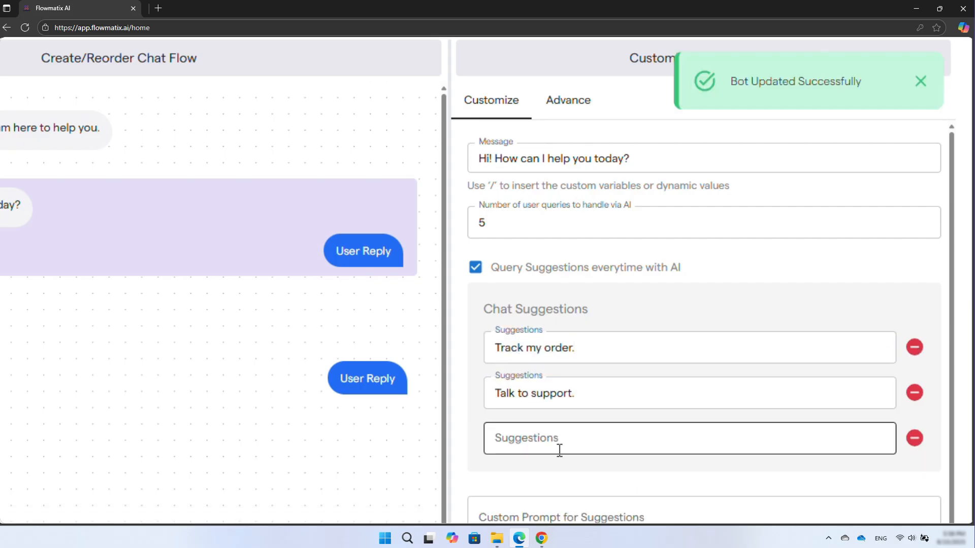
left_click(559, 444)
type("Product recommendations.")
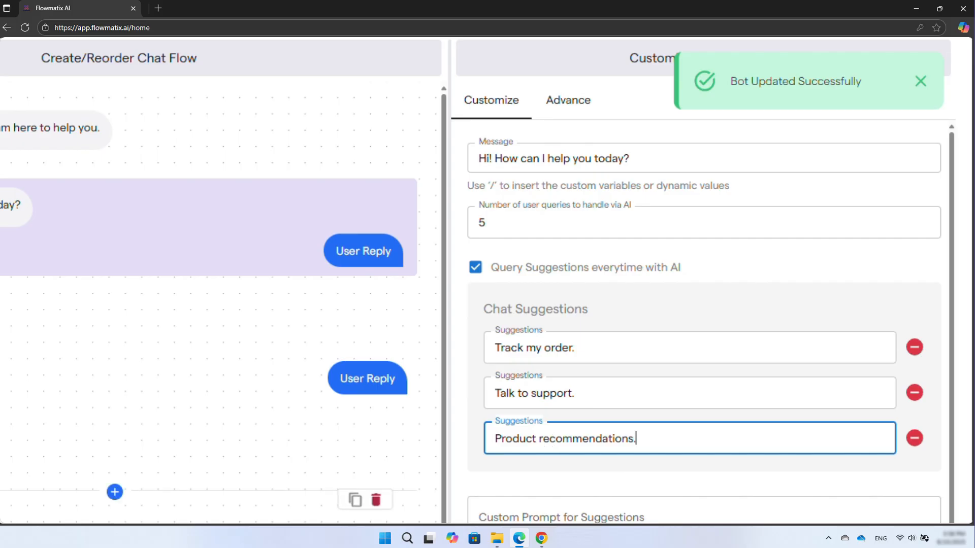
key("Tab")
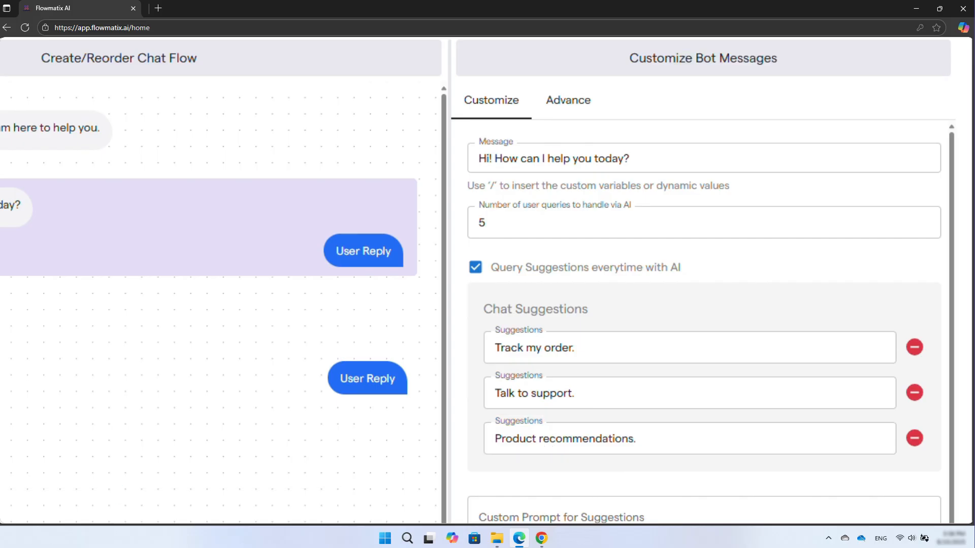
Step: Set the suggestion prompt to "Suggest common questions a new customer might ask about our products." and enable a 5-second AI response buffer
left_click(675, 518)
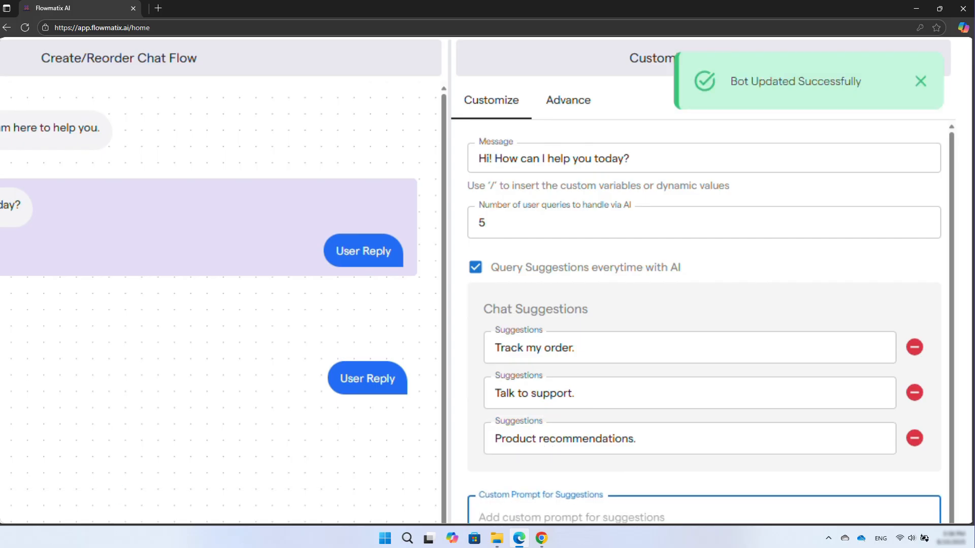
type("Suggest common questions a new customer might ask about our products.")
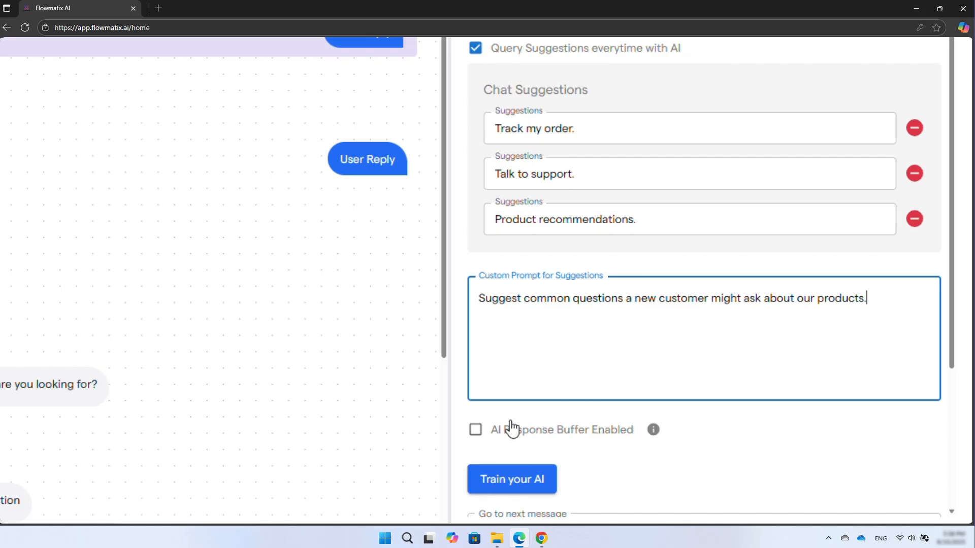
left_click(477, 432)
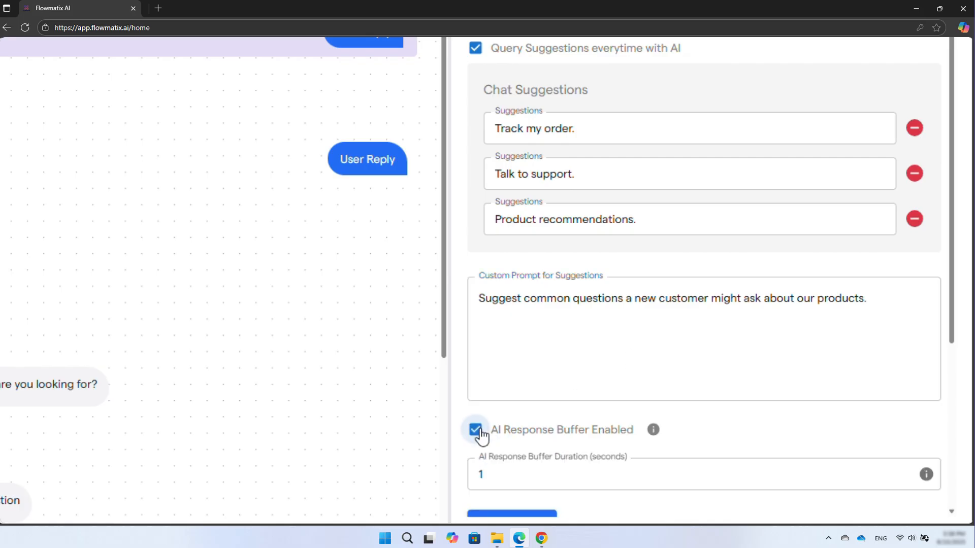
left_click(502, 473)
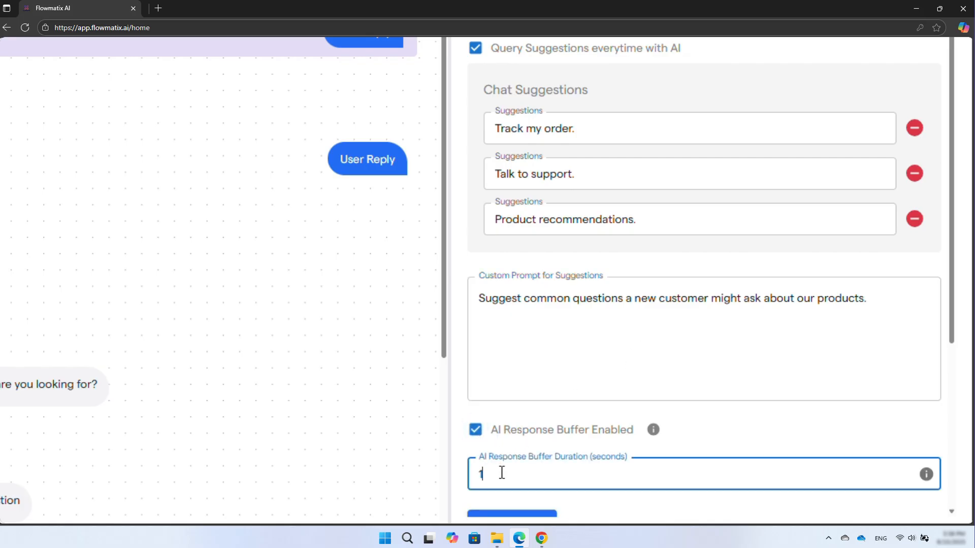
double_click(501, 472)
type("5")
scroll(498, 462, "down", 5)
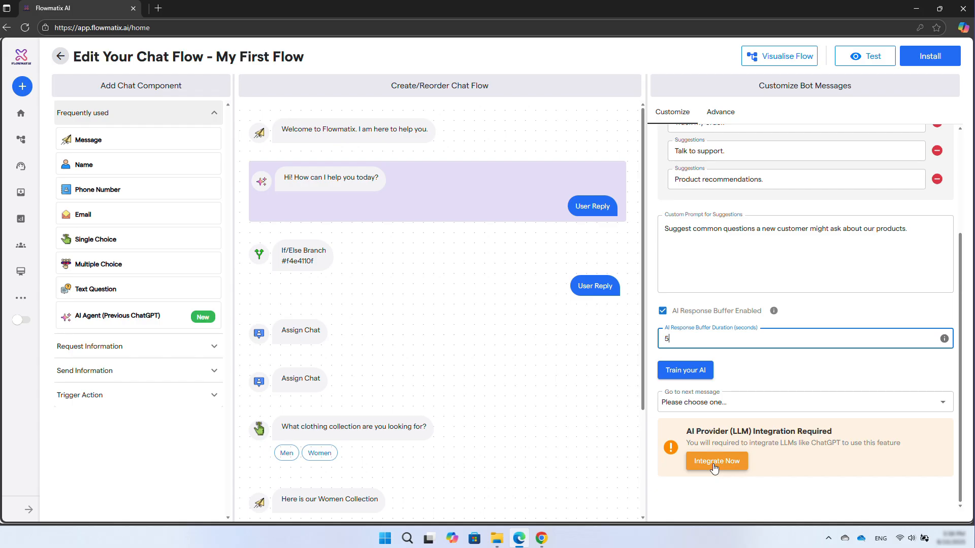
left_click(715, 467)
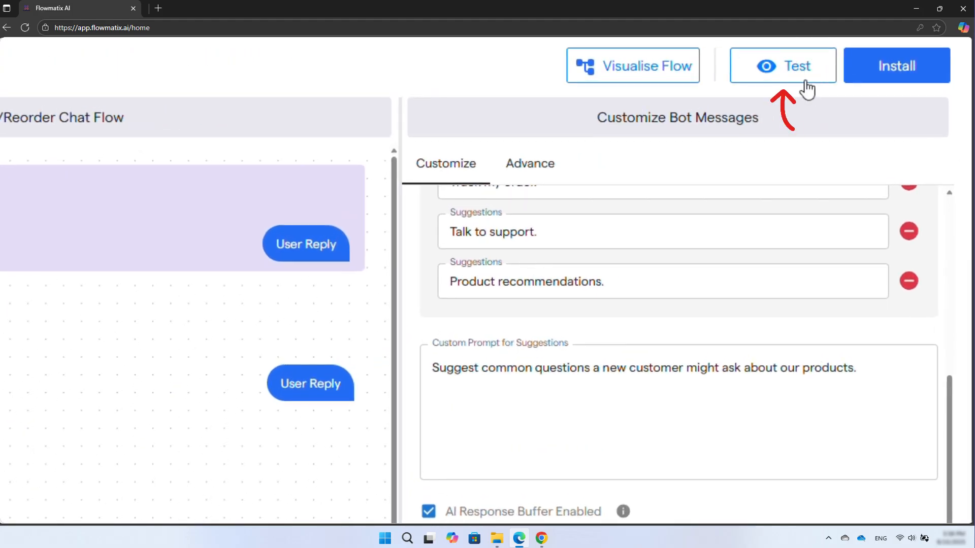
Step: Launch a test of the chat flow as a website chatbot
left_click(805, 84)
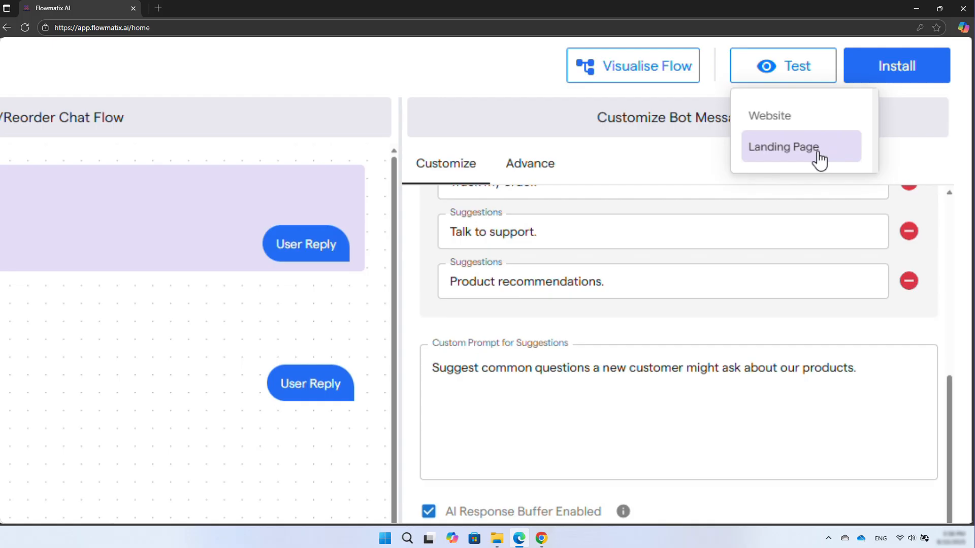
left_click(803, 124)
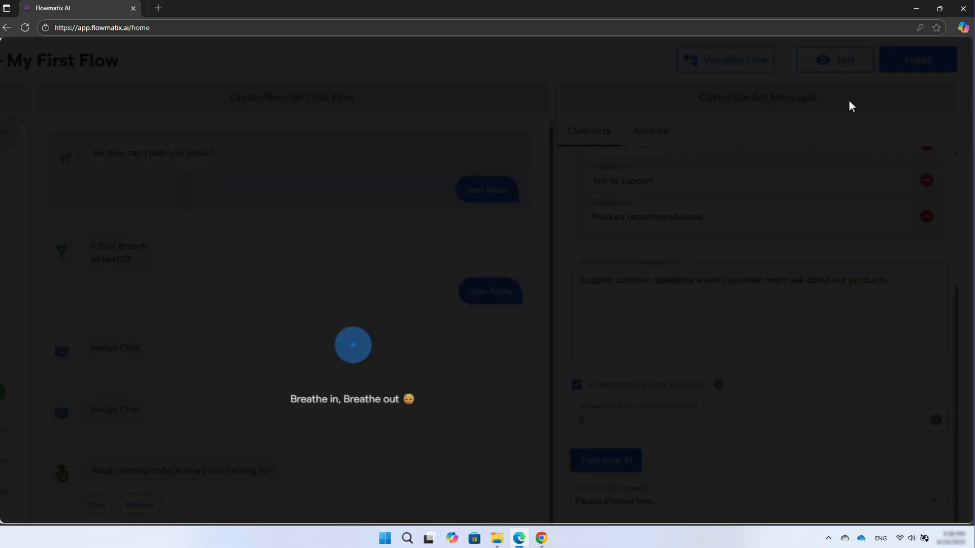